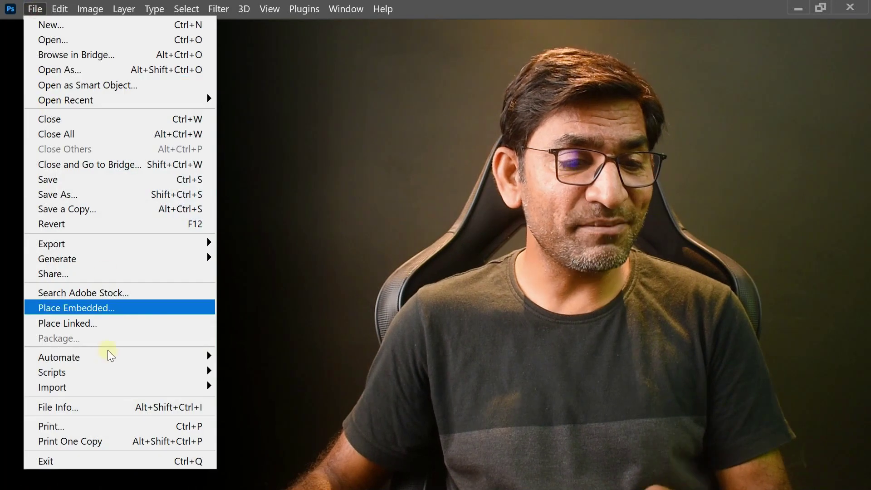
{"action": "mouse_move", "coordinate": [112, 375]}
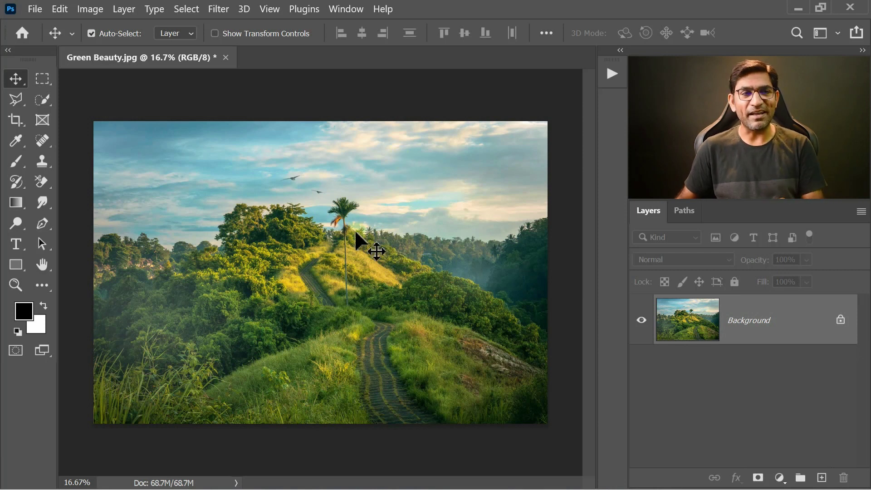
{"action": "left_click", "coordinate": [35, 9]}
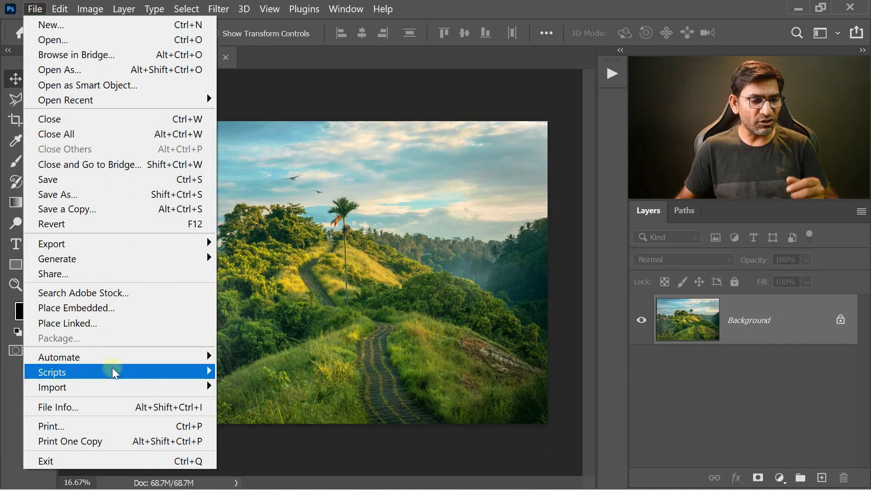
{"action": "mouse_move", "coordinate": [117, 372]}
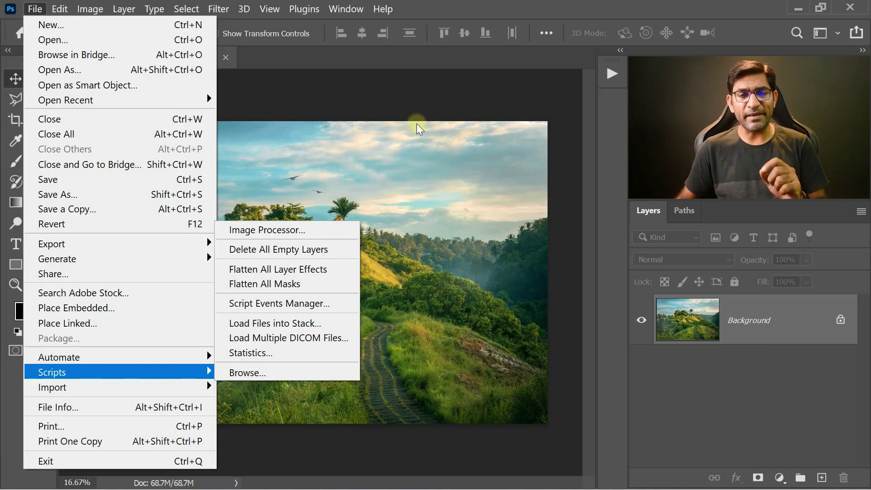
{"action": "left_click", "coordinate": [426, 98]}
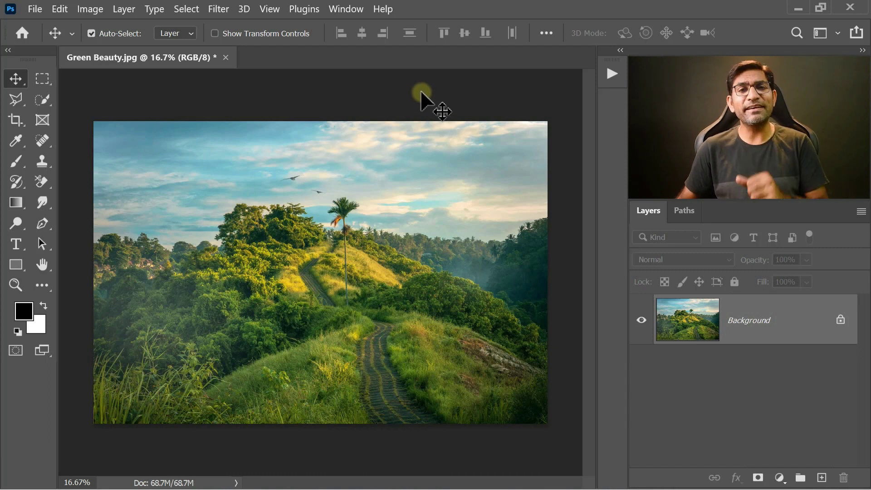
Step: Play the Color Correction action from the My Action set on the open landscape image
{"action": "left_click", "coordinate": [611, 72]}
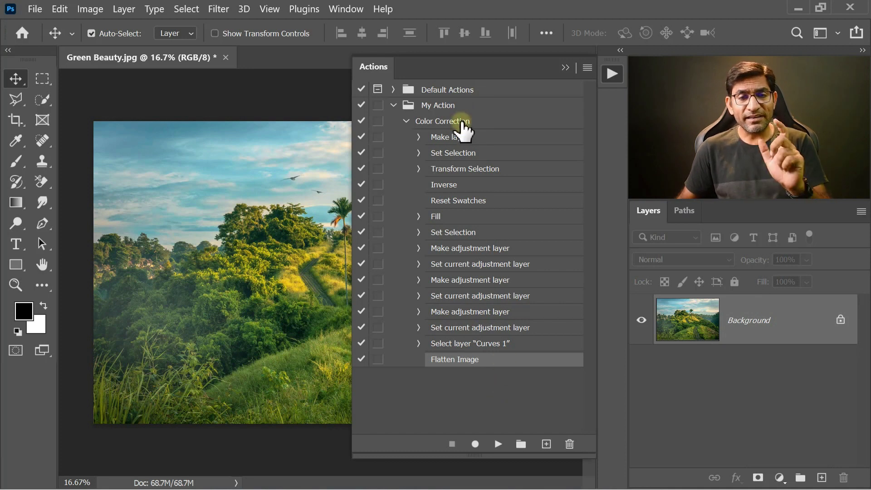
{"action": "left_click", "coordinate": [462, 123]}
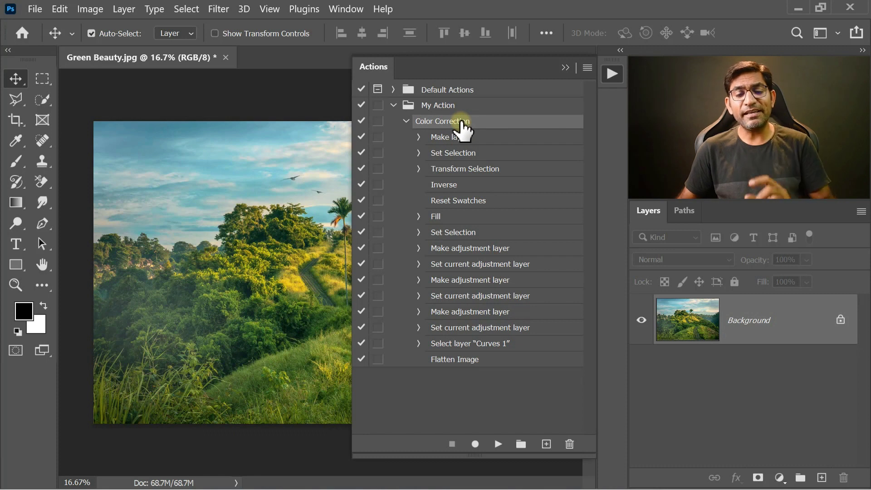
{"action": "left_click", "coordinate": [498, 444]}
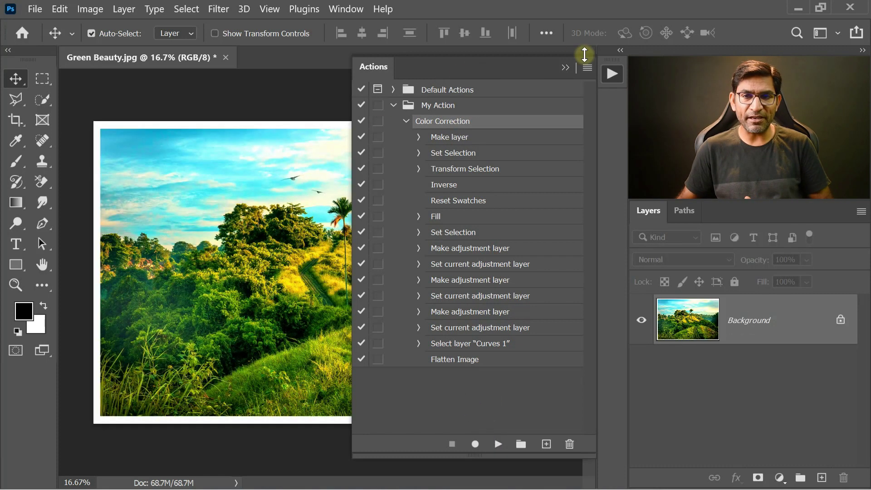
{"action": "left_click", "coordinate": [565, 67]}
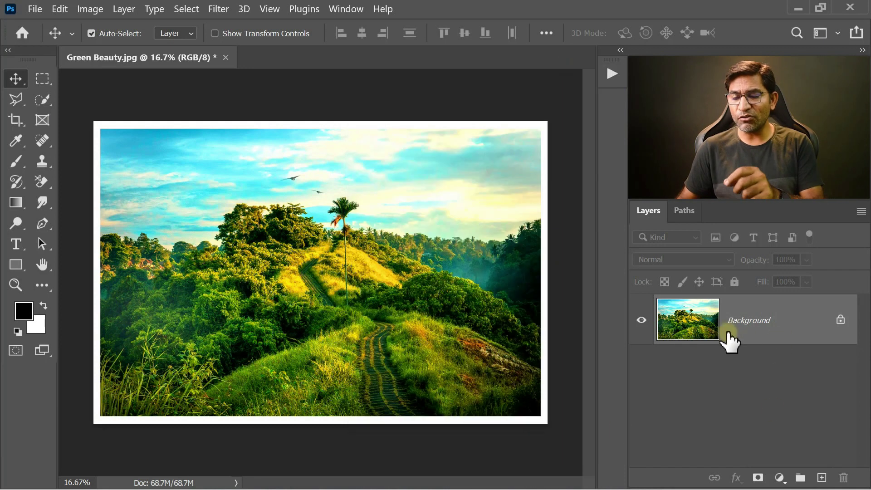
Step: Delete the Flatten Image command from the end of the Color Correction action
{"action": "left_click", "coordinate": [610, 73]}
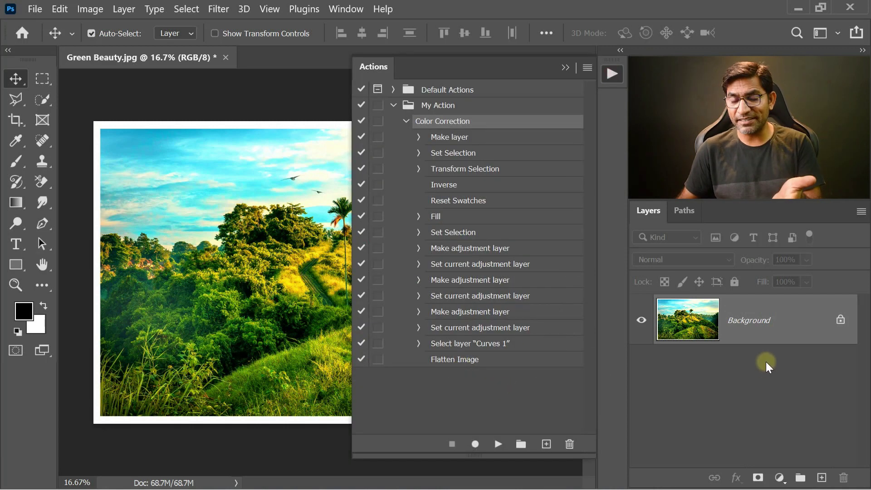
{"action": "left_click", "coordinate": [518, 385]}
{"action": "left_click", "coordinate": [503, 361]}
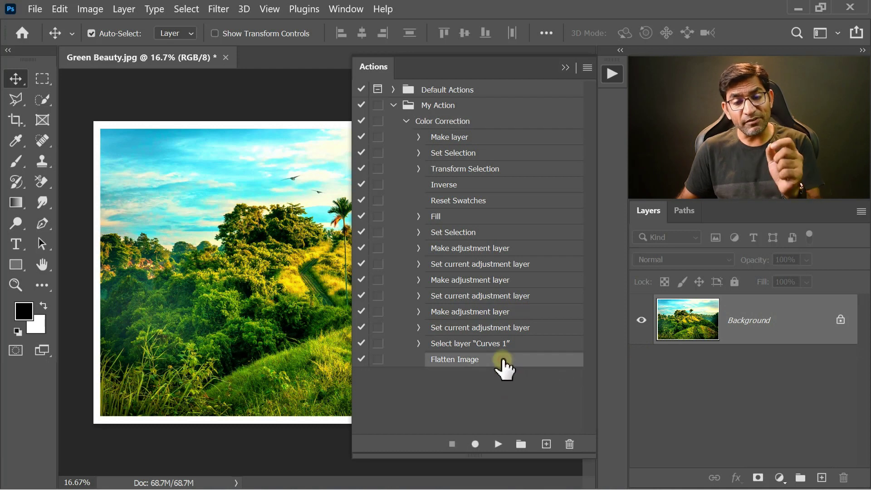
{"action": "left_click", "coordinate": [570, 444]}
{"action": "left_click", "coordinate": [433, 220]}
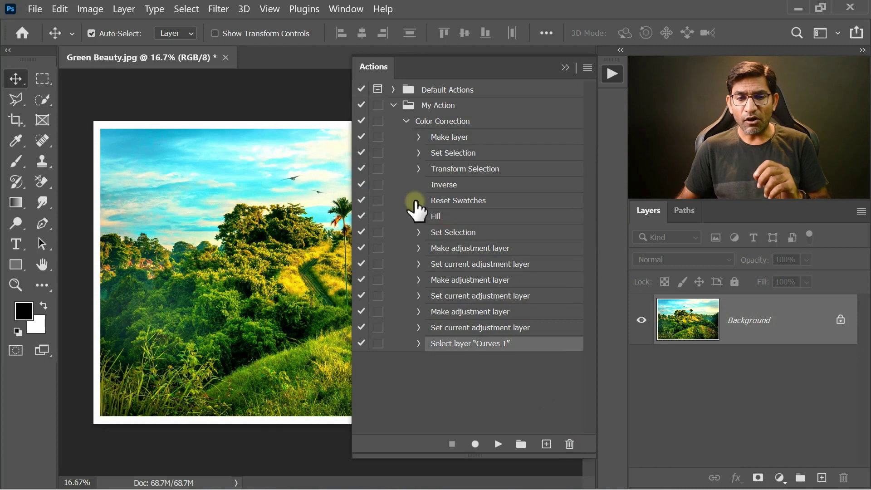
{"action": "left_click", "coordinate": [565, 67]}
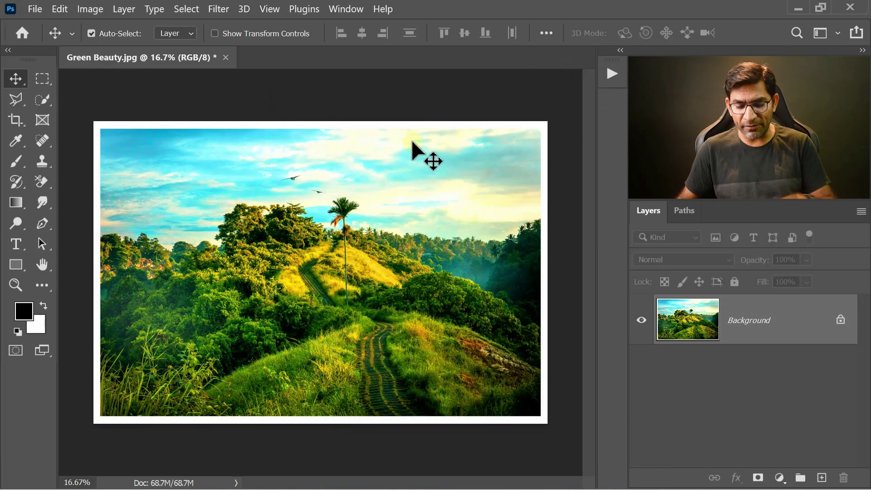
Step: Revert the image to its saved version and play the edited Color Correction action on it
{"action": "key", "text": "F12"}
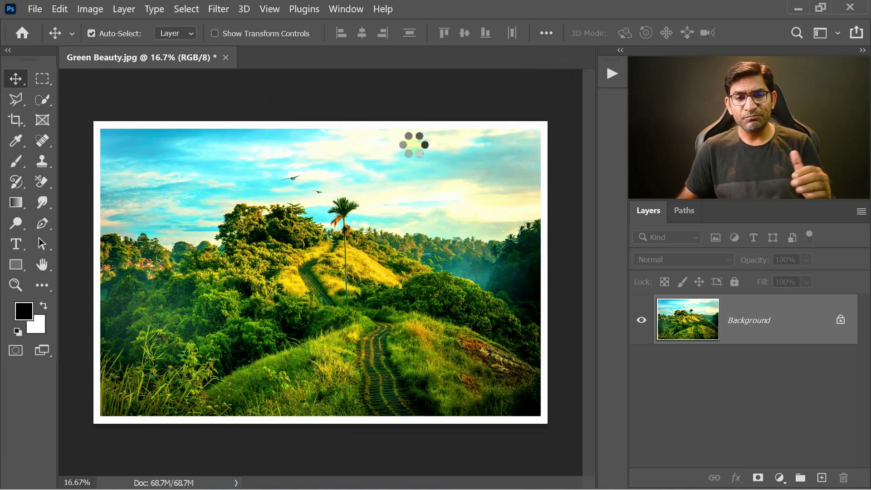
{"action": "left_click", "coordinate": [612, 74]}
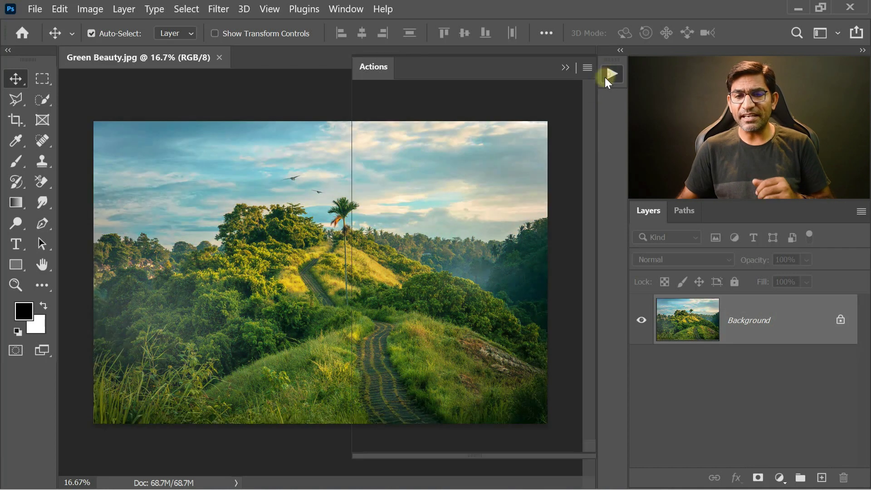
{"action": "left_click", "coordinate": [443, 121]}
{"action": "left_click", "coordinate": [497, 444]}
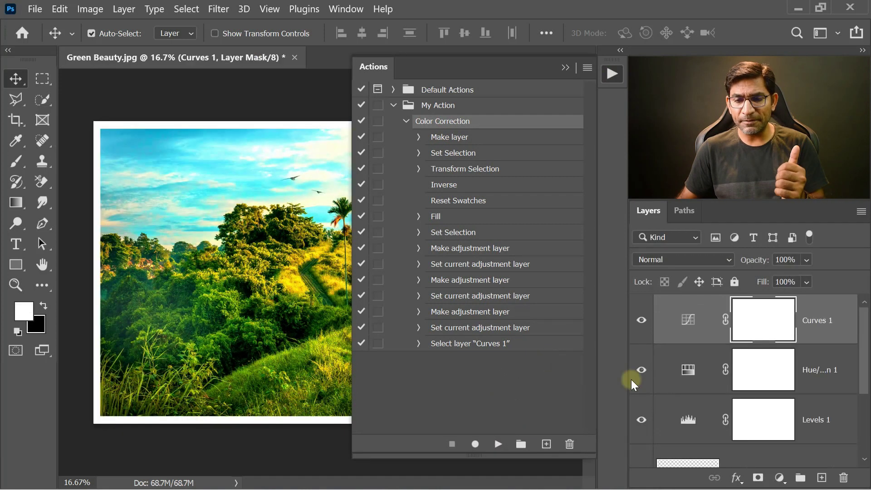
{"action": "left_click_drag", "start_coordinate": [863, 333], "coordinate": [855, 292]}
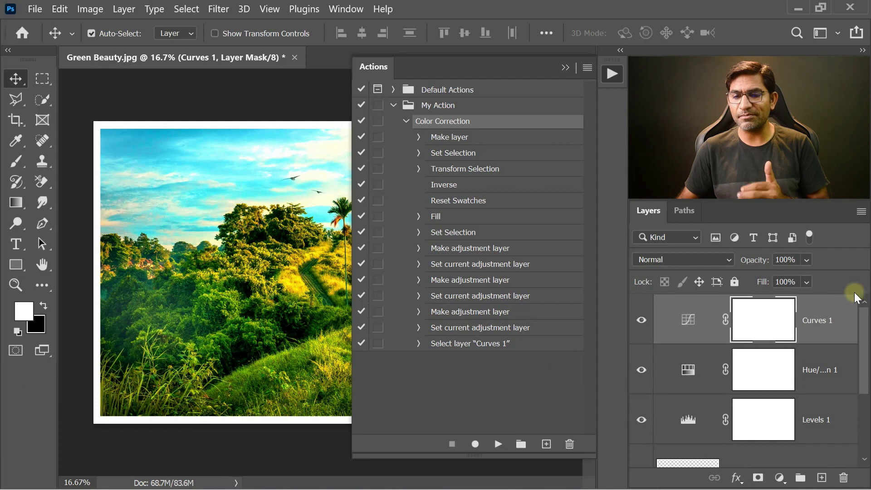
{"action": "left_click", "coordinate": [567, 68]}
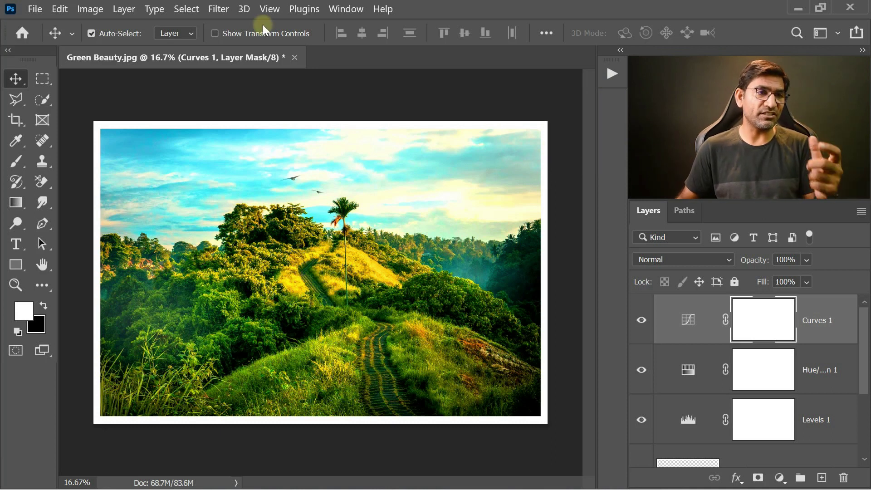
Step: Open the Image Processor and choose the Hills folder inside Source Images as the source of the images to process
{"action": "left_click", "coordinate": [37, 9]}
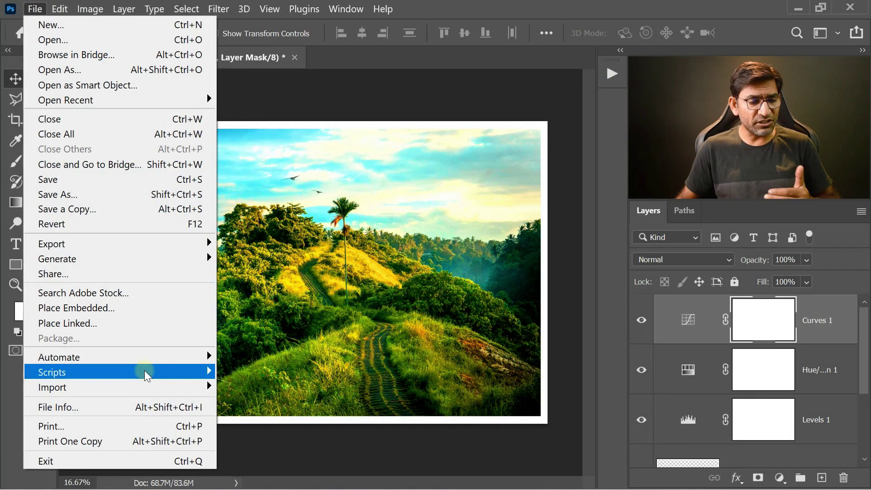
{"action": "mouse_move", "coordinate": [171, 371]}
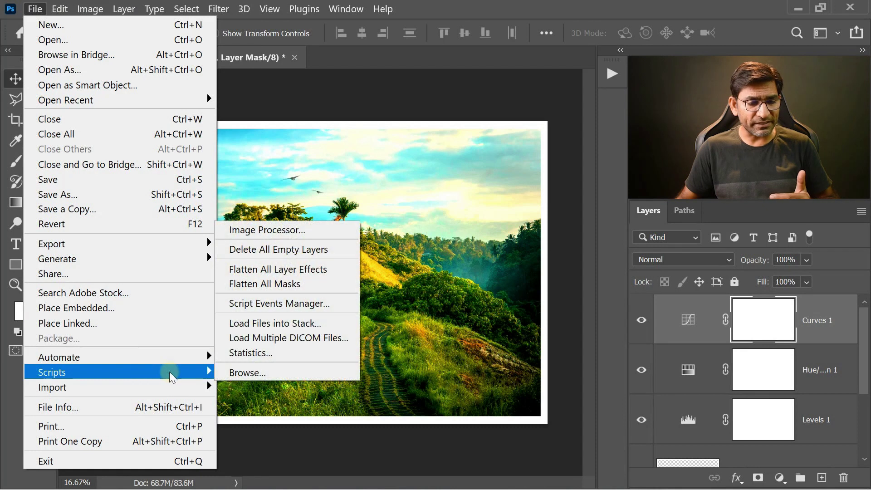
{"action": "left_click", "coordinate": [283, 233]}
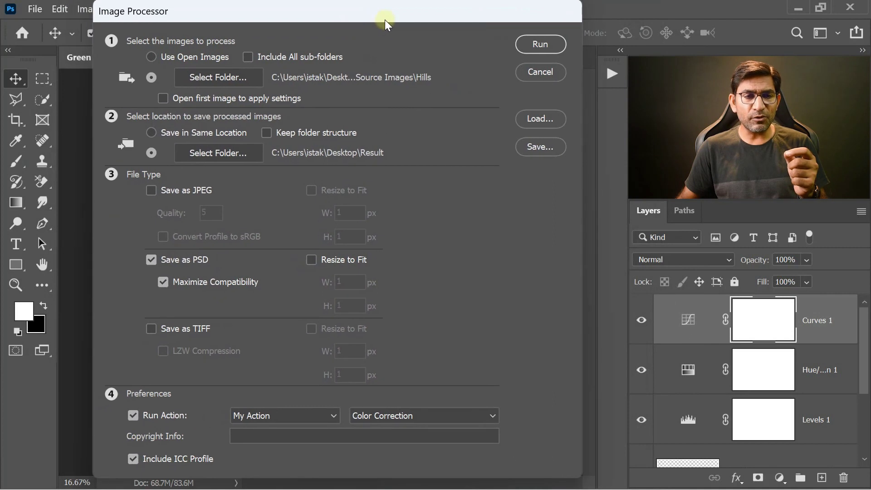
{"action": "left_click_drag", "start_coordinate": [385, 20], "coordinate": [384, 21]}
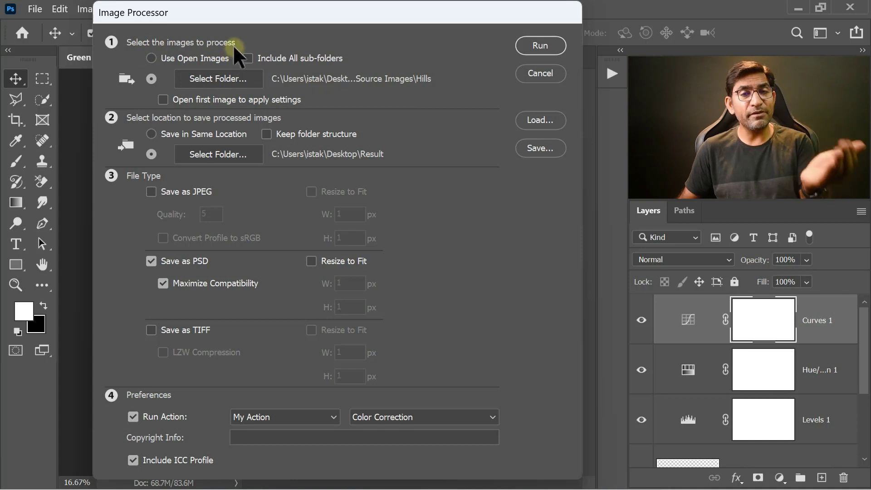
{"action": "left_click", "coordinate": [150, 58]}
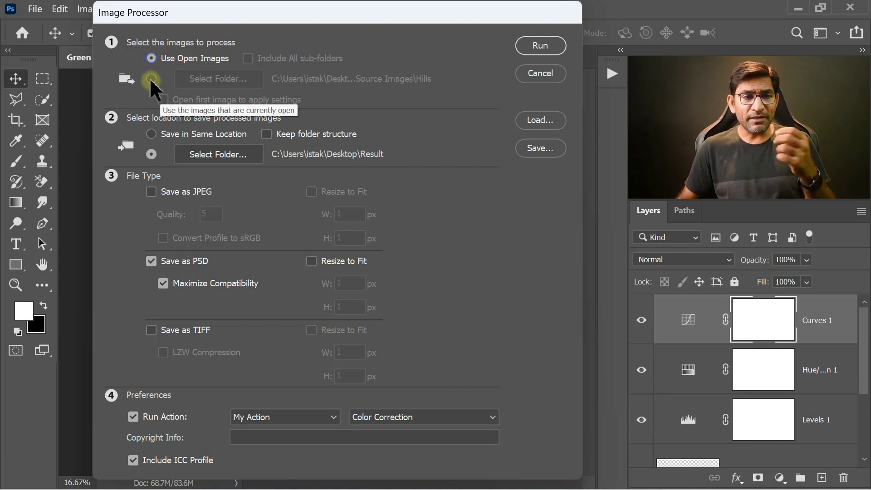
{"action": "left_click", "coordinate": [150, 79]}
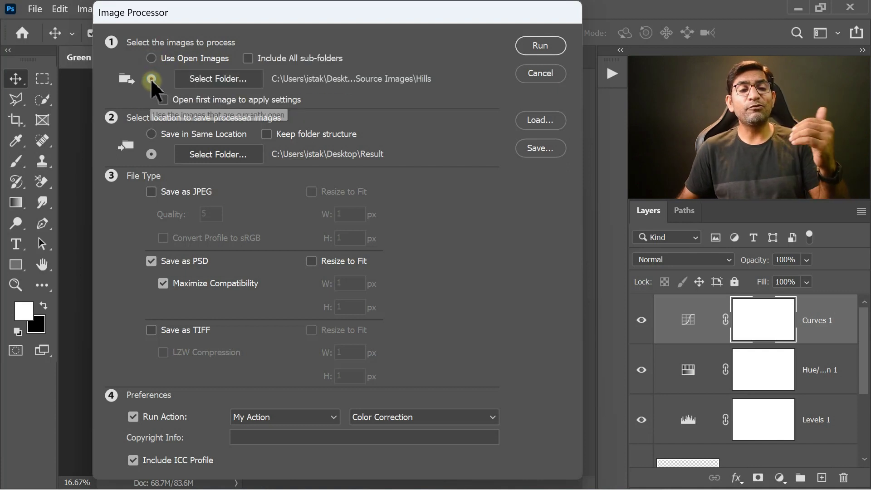
{"action": "left_click", "coordinate": [238, 78]}
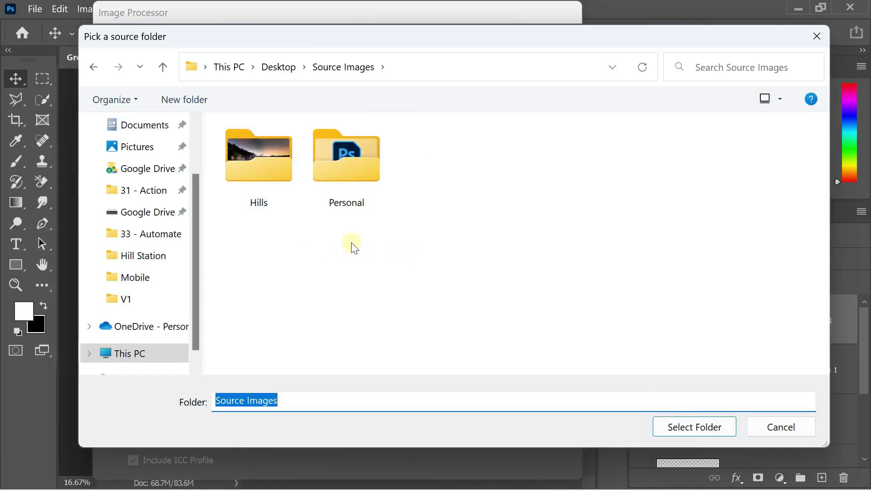
{"action": "double_click", "coordinate": [253, 157]}
{"action": "left_click", "coordinate": [684, 429]}
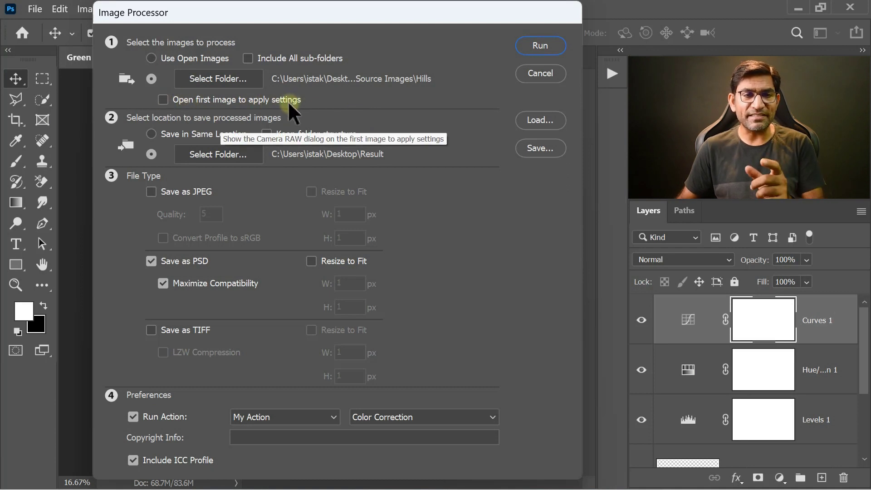
Step: Set the Result folder on the Desktop as the save location for the processed images
{"action": "left_click", "coordinate": [162, 98]}
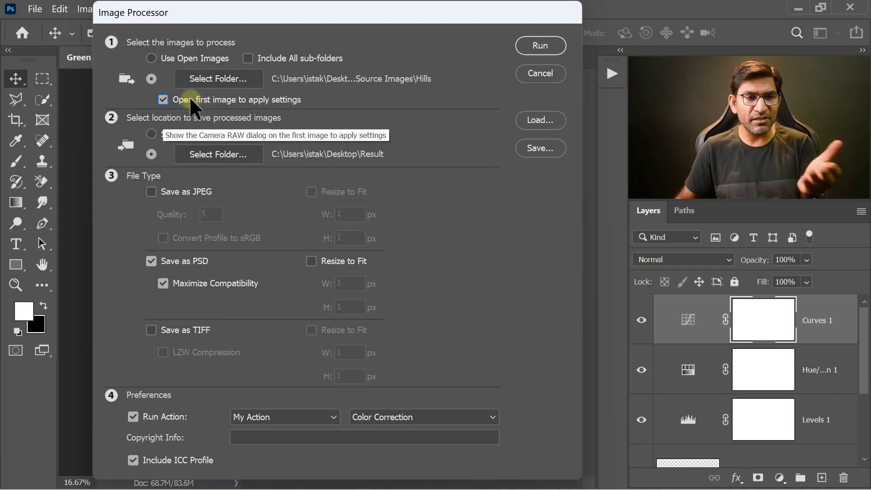
{"action": "left_click", "coordinate": [164, 98]}
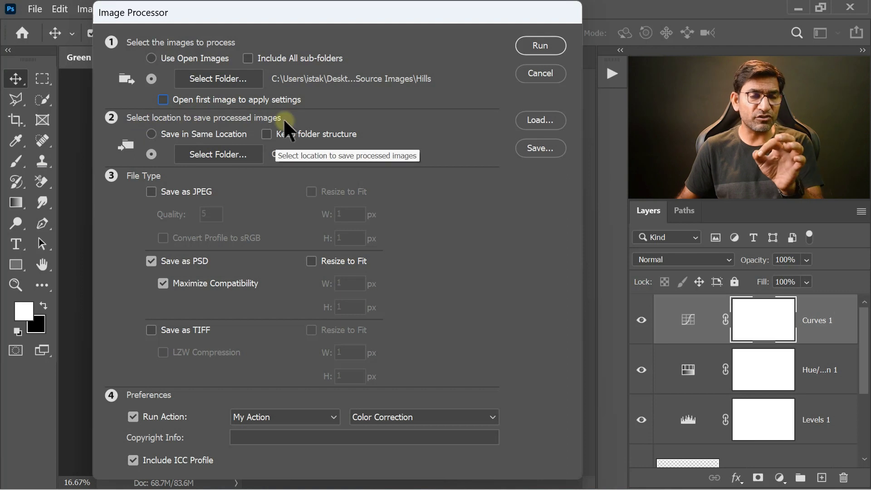
{"action": "left_click", "coordinate": [230, 154]}
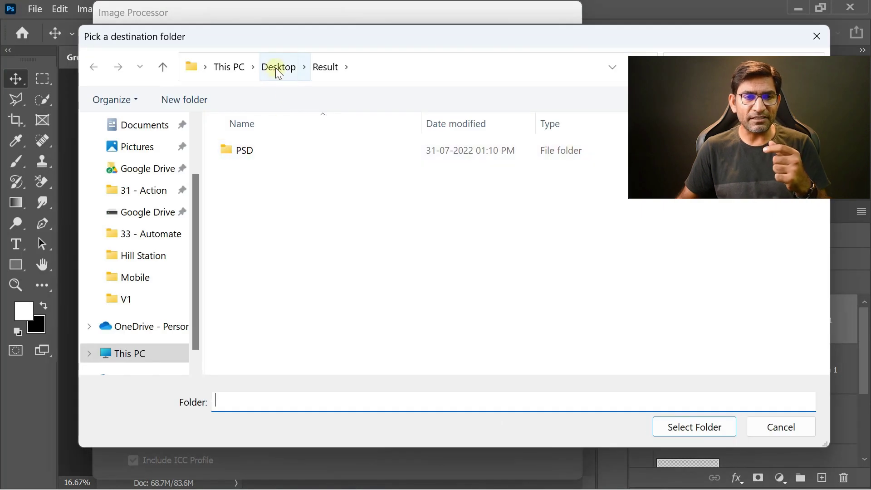
{"action": "left_click", "coordinate": [690, 423]}
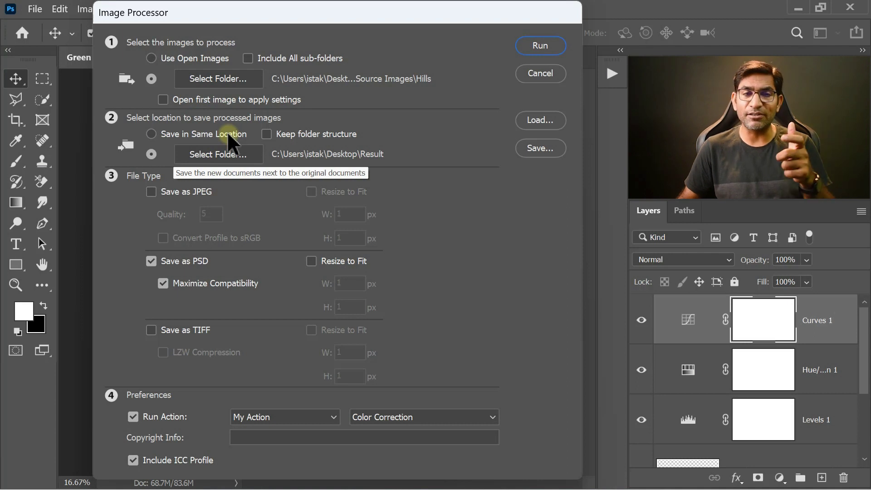
{"action": "left_click", "coordinate": [150, 133]}
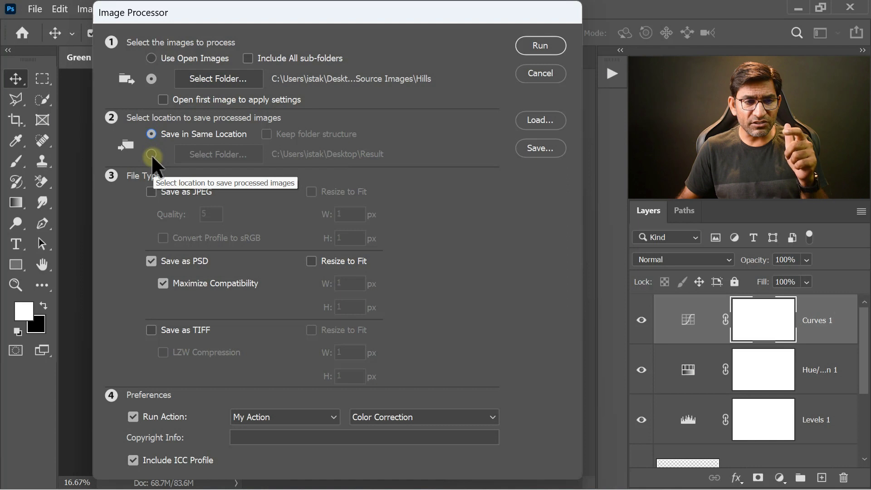
{"action": "left_click", "coordinate": [151, 154]}
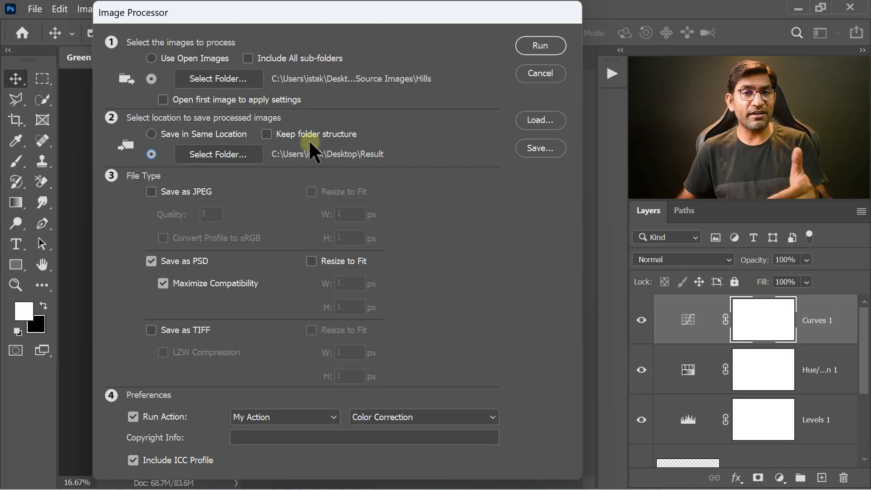
Step: Toggle the options for including all sub-folders and keeping the folder structure on and back off
{"action": "left_click", "coordinate": [267, 133]}
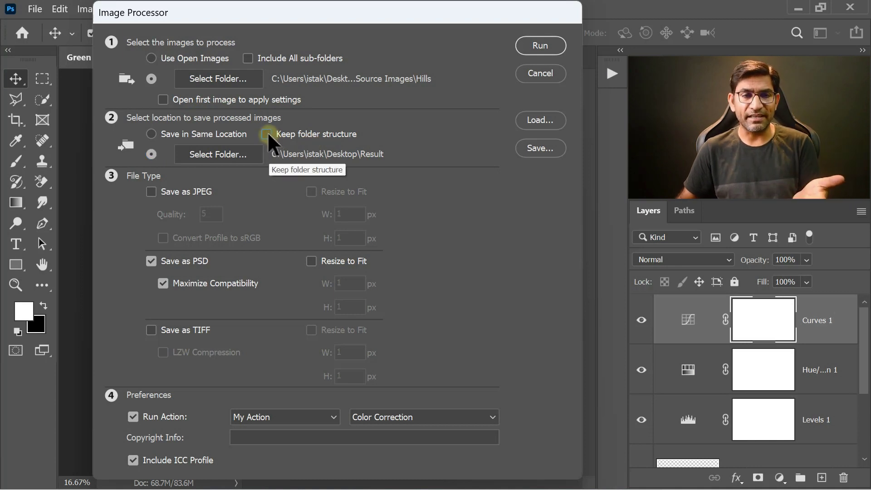
{"action": "left_click", "coordinate": [266, 134]}
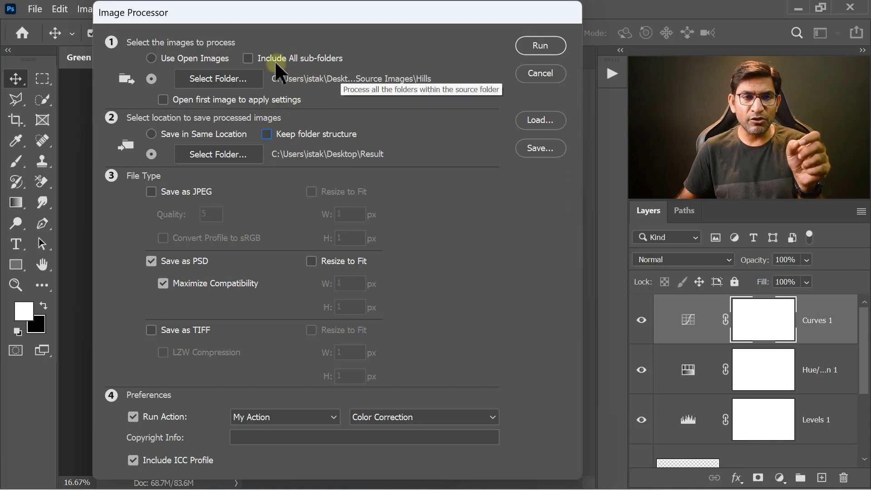
{"action": "left_click", "coordinate": [245, 58]}
{"action": "left_click", "coordinate": [267, 135]}
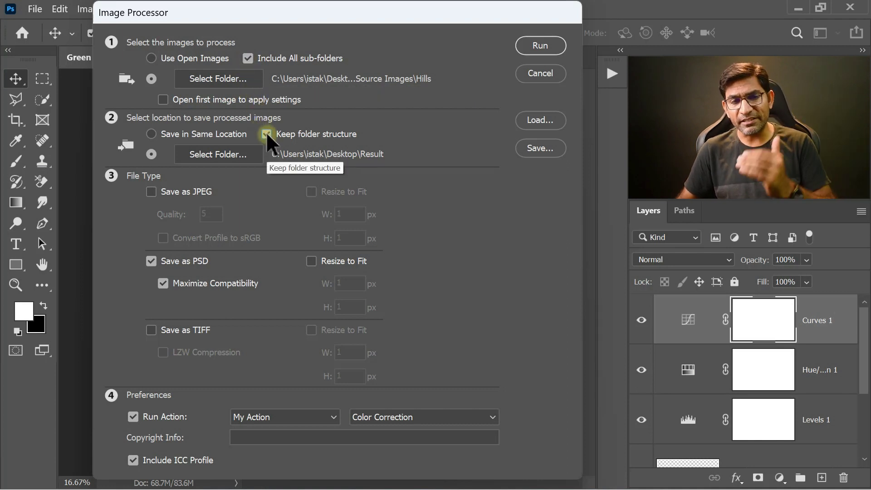
{"action": "left_click", "coordinate": [266, 134]}
{"action": "left_click", "coordinate": [248, 56]}
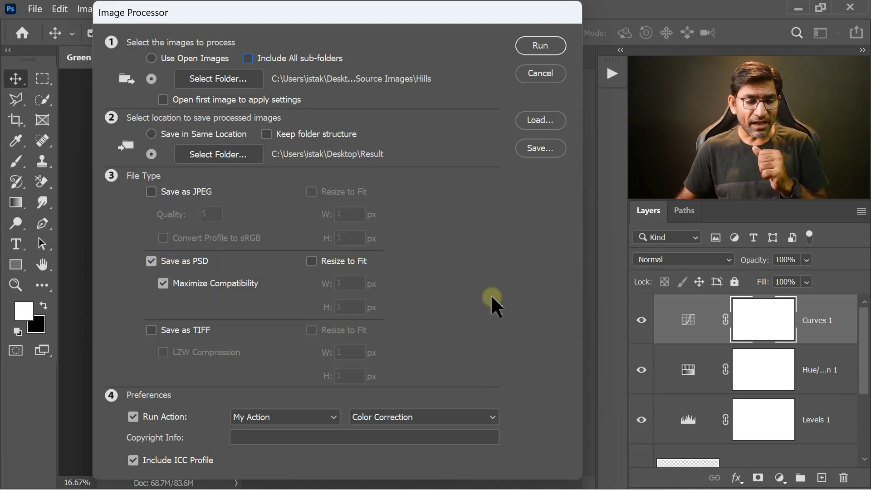
Step: Set the Image Processor to run the Color Correction action from the My Action set and run the batch
{"action": "left_click", "coordinate": [130, 416]}
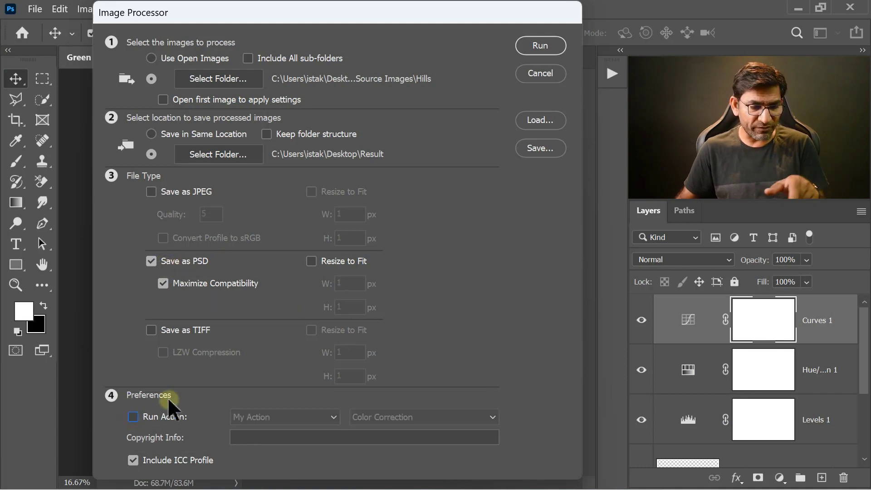
{"action": "left_click", "coordinate": [131, 416]}
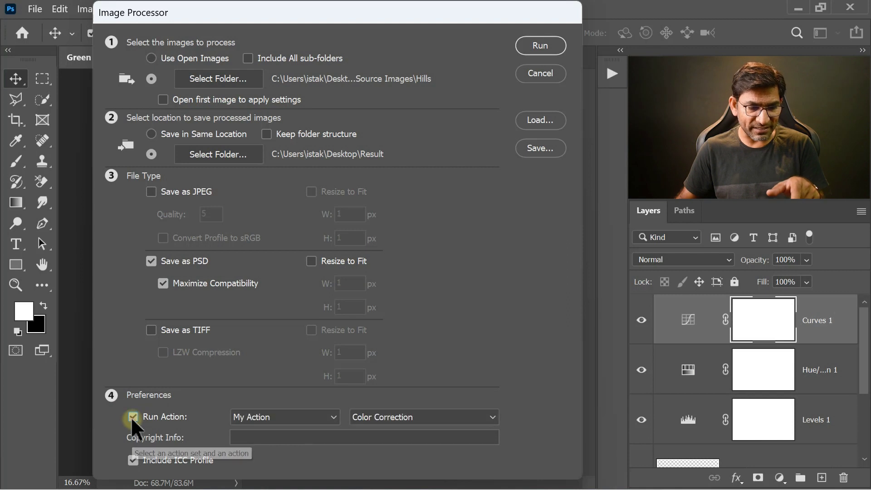
{"action": "left_click", "coordinate": [319, 415]}
{"action": "left_click", "coordinate": [268, 445]}
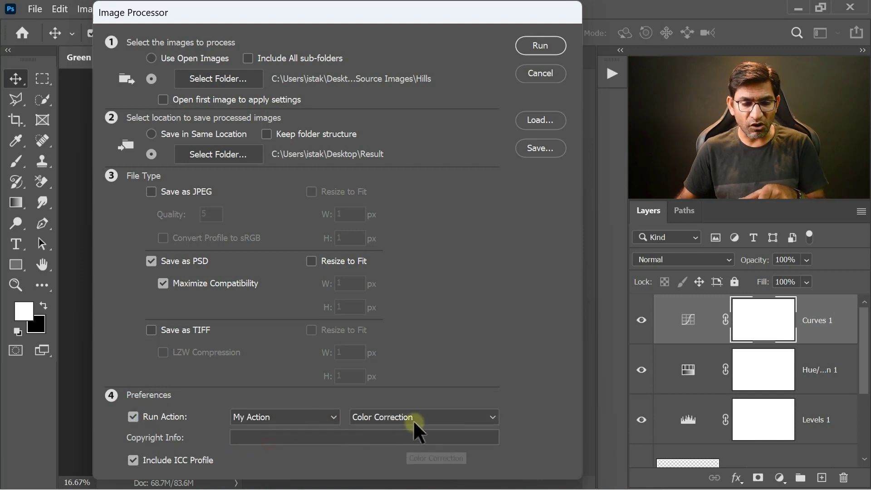
{"action": "left_click", "coordinate": [414, 418]}
{"action": "left_click", "coordinate": [394, 431]}
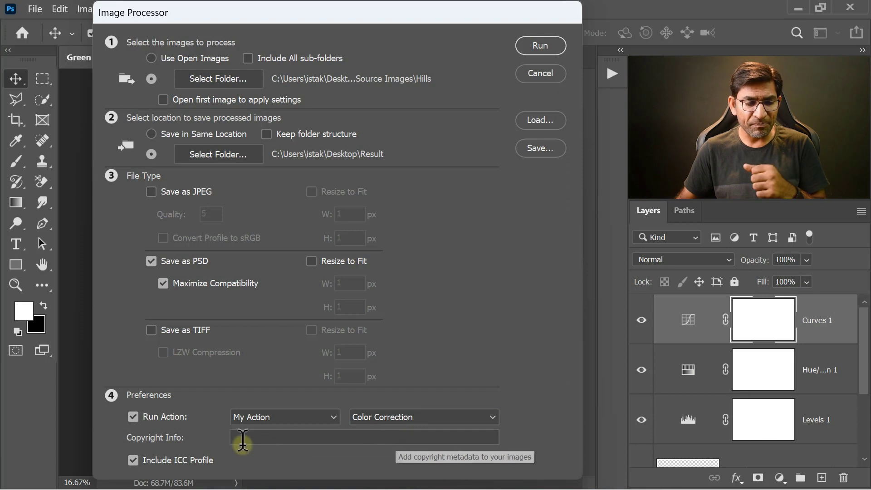
{"action": "left_click", "coordinate": [538, 45]}
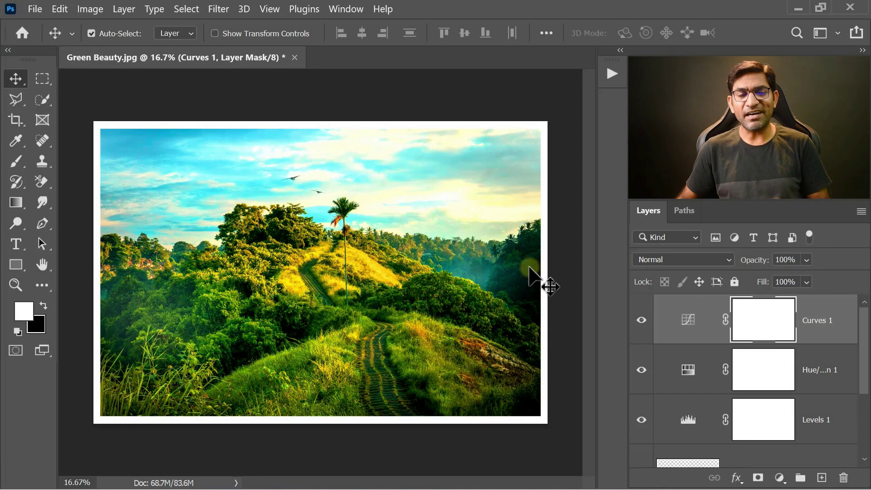
Step: Open the processed Farming On Hills.psd from the PSD folder inside Result on the Desktop and check its layers
{"action": "left_click", "coordinate": [35, 9]}
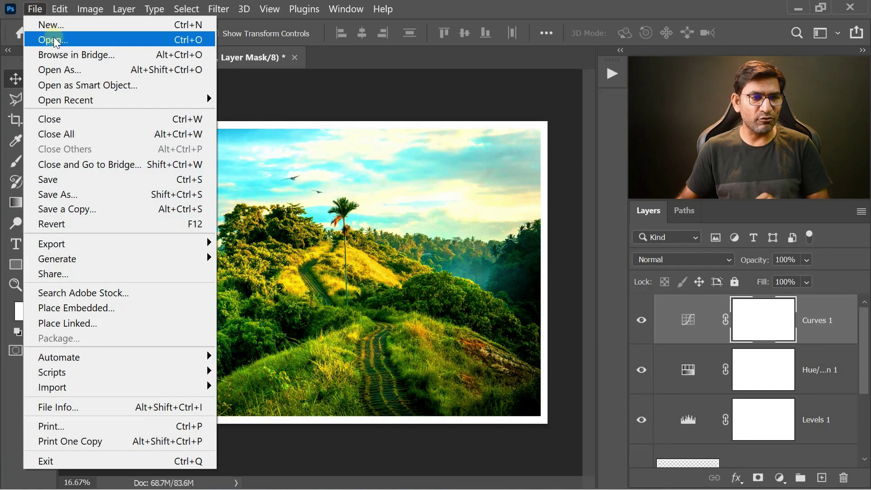
{"action": "left_click", "coordinate": [54, 40]}
{"action": "scroll", "coordinate": [59, 247], "scroll_direction": "up", "scroll_amount": 3}
{"action": "left_click", "coordinate": [63, 130]}
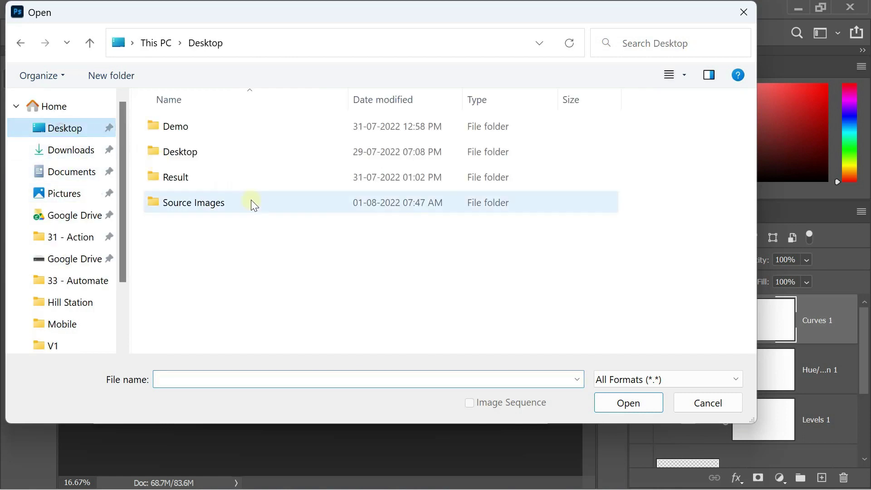
{"action": "double_click", "coordinate": [164, 168]}
{"action": "double_click", "coordinate": [152, 124]}
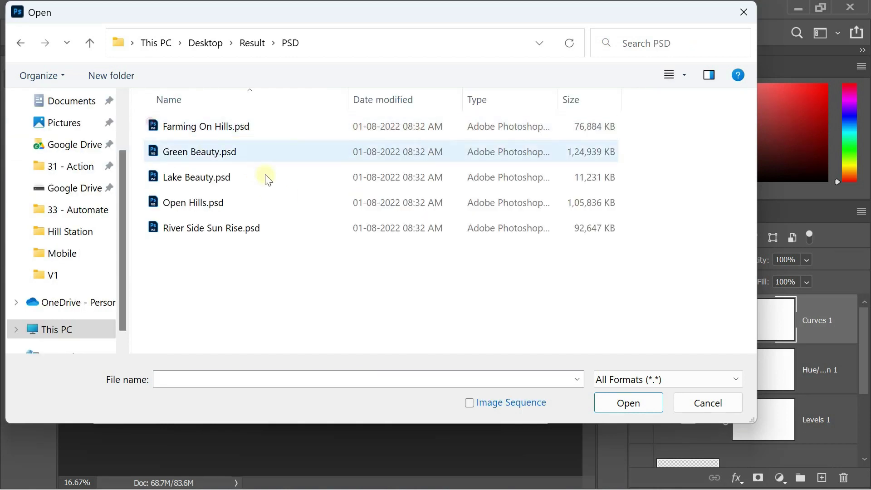
{"action": "double_click", "coordinate": [191, 126]}
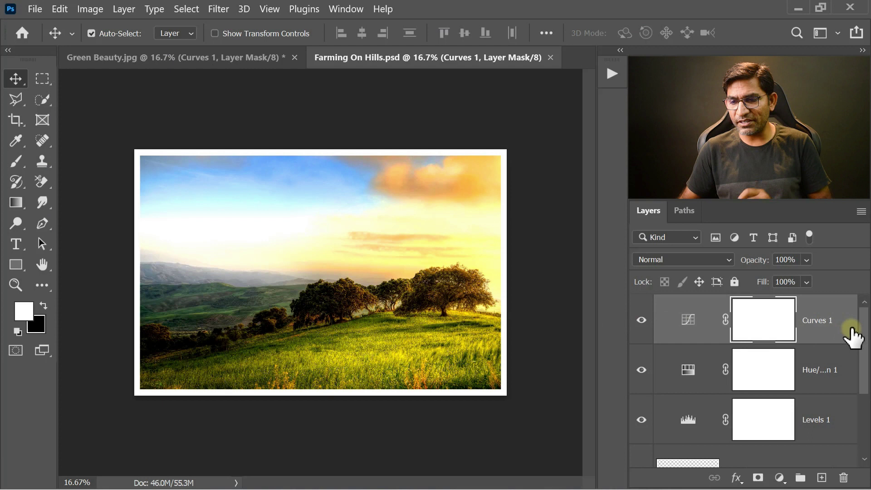
{"action": "left_click_drag", "start_coordinate": [863, 331], "coordinate": [863, 307]}
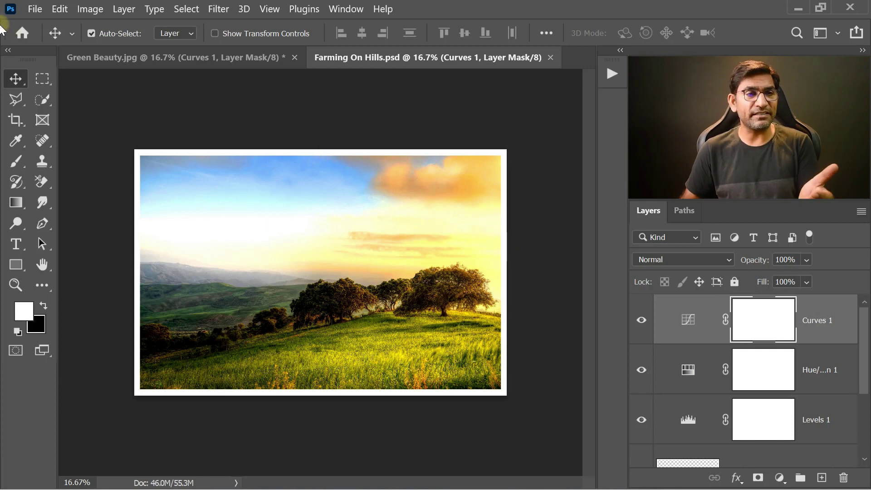
{"action": "left_click", "coordinate": [35, 9]}
{"action": "mouse_move", "coordinate": [157, 376]}
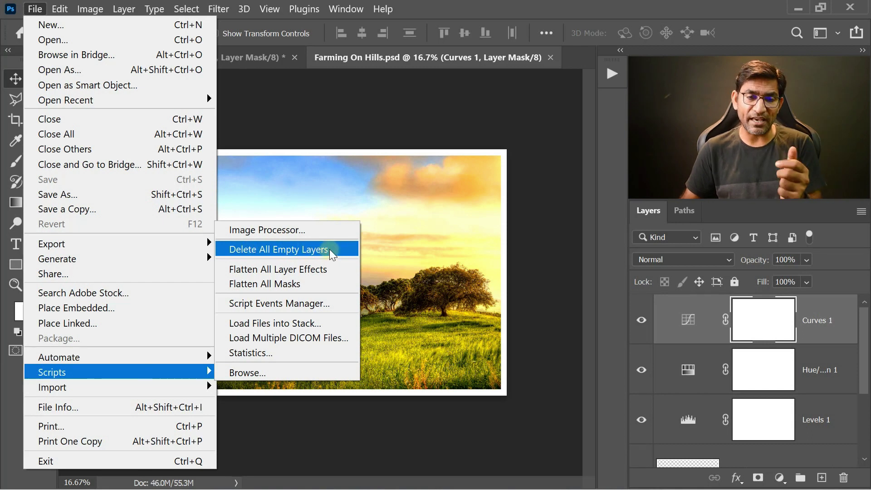
{"action": "left_click", "coordinate": [380, 131]}
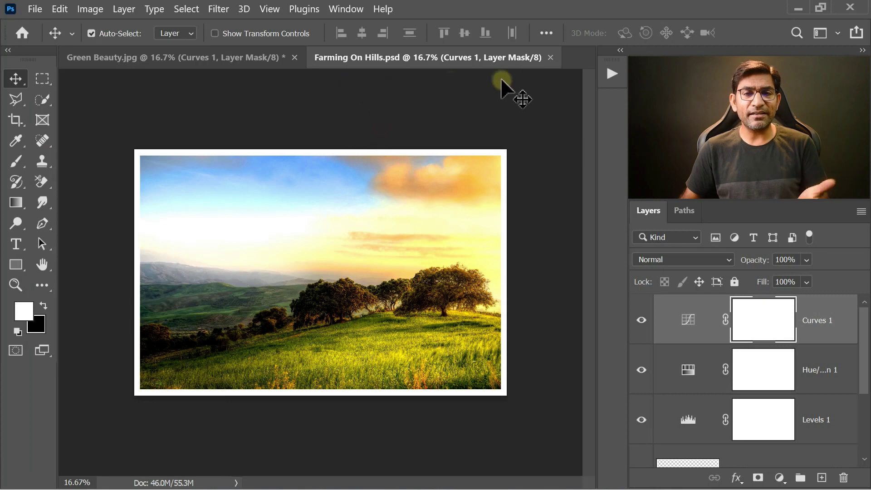
Step: Close both open images without saving changes and reopen Green Beauty.jpg from the recent files
{"action": "left_click", "coordinate": [550, 58]}
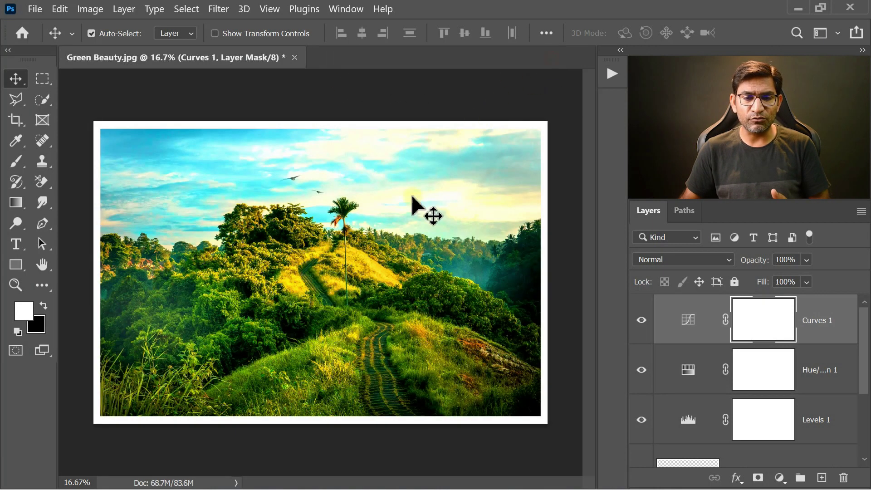
{"action": "left_click", "coordinate": [295, 58]}
{"action": "left_click", "coordinate": [501, 221]}
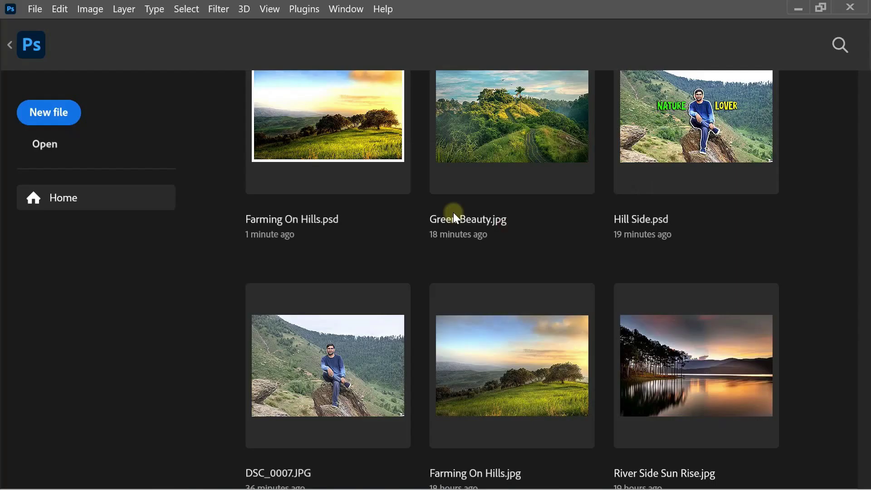
{"action": "scroll", "coordinate": [507, 245], "scroll_direction": "up", "scroll_amount": 2}
{"action": "left_click", "coordinate": [502, 255]}
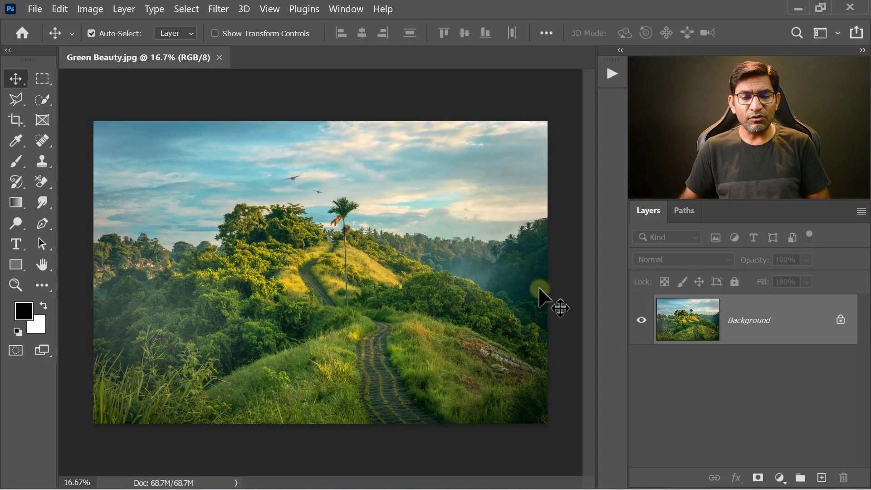
Step: Add seven empty layers above the Background layer of Green Beauty.jpg
{"action": "left_click", "coordinate": [822, 478]}
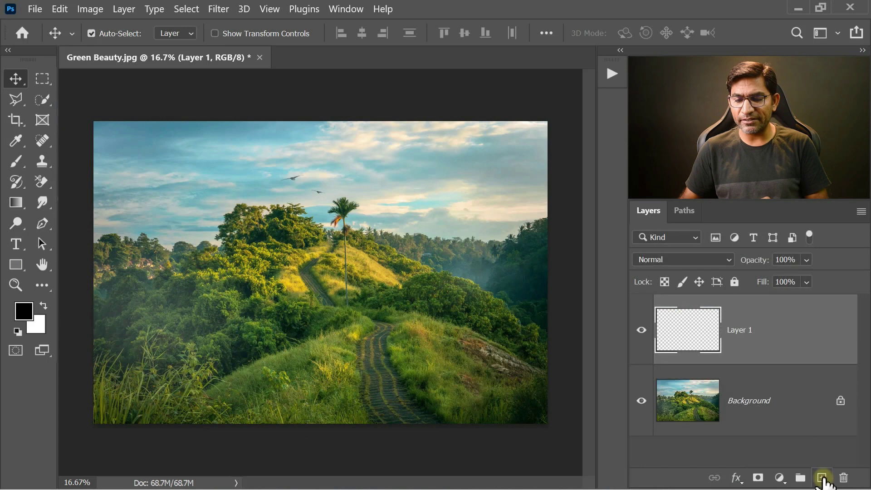
{"action": "left_click", "coordinate": [821, 478]}
{"action": "left_click", "coordinate": [822, 478]}
{"action": "left_click", "coordinate": [822, 478]}
{"action": "left_click", "coordinate": [821, 478]}
{"action": "left_click", "coordinate": [821, 478]}
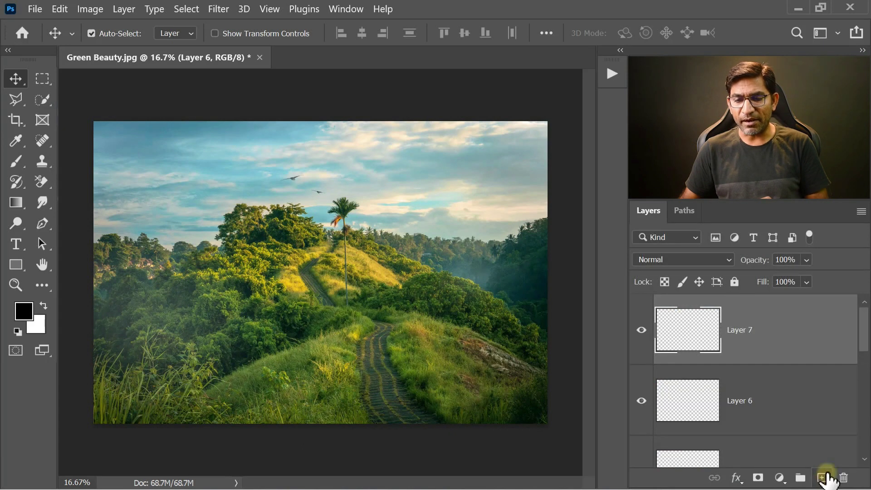
{"action": "left_click_drag", "start_coordinate": [861, 312], "coordinate": [865, 439]}
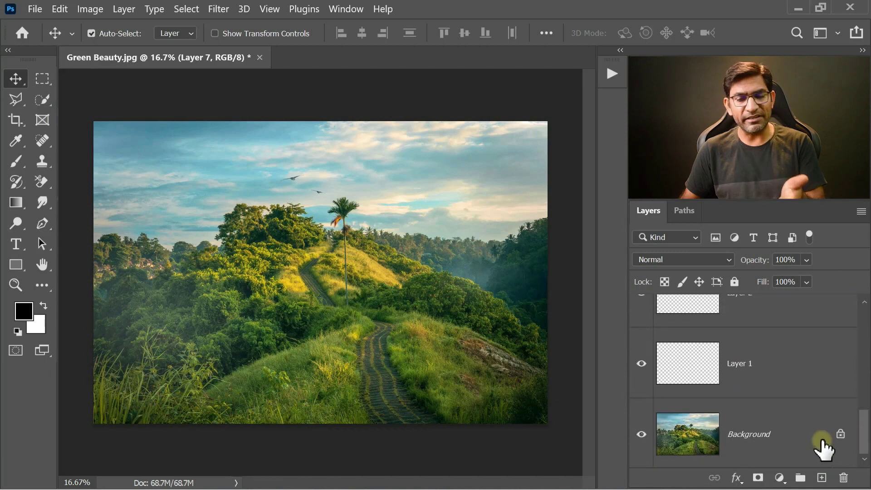
Step: Run the Delete All Empty Layers script on Green Beauty.jpg
{"action": "left_click", "coordinate": [35, 10]}
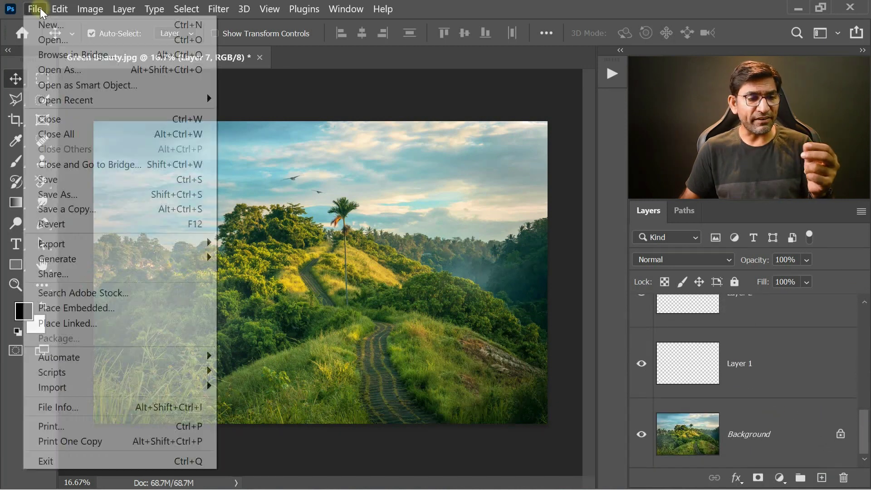
{"action": "mouse_move", "coordinate": [134, 373]}
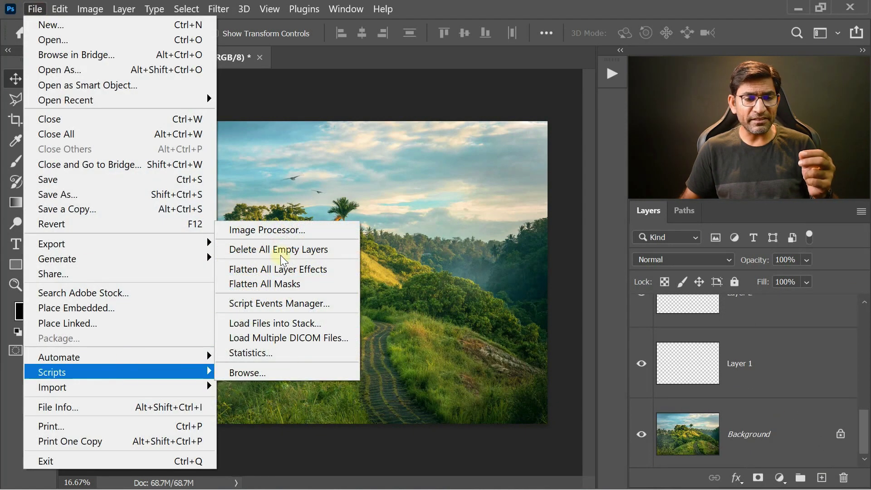
{"action": "left_click", "coordinate": [315, 253]}
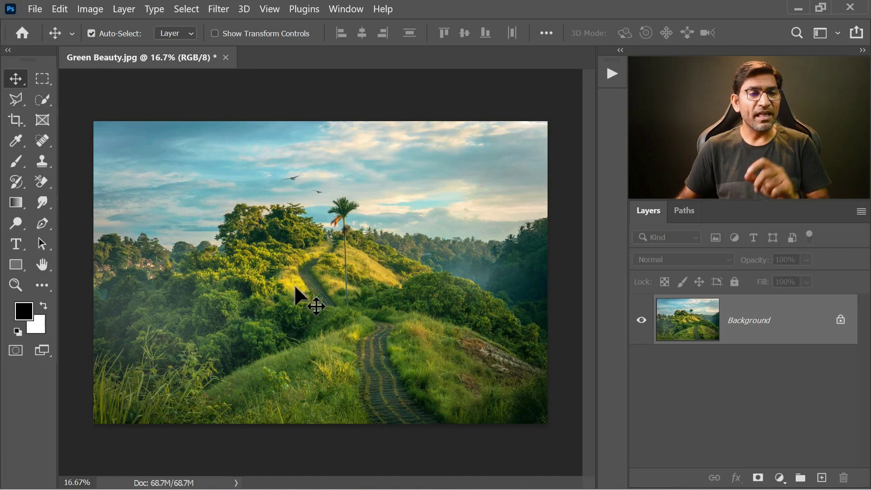
{"action": "left_click", "coordinate": [35, 9]}
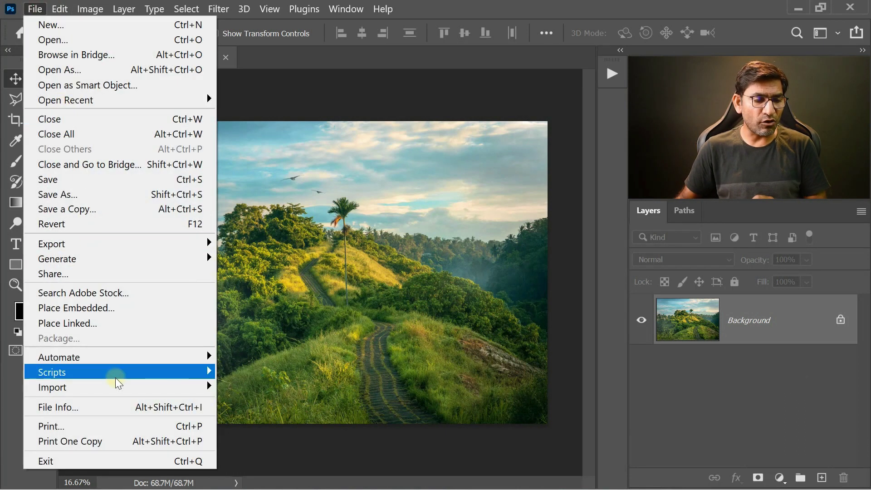
{"action": "mouse_move", "coordinate": [116, 377]}
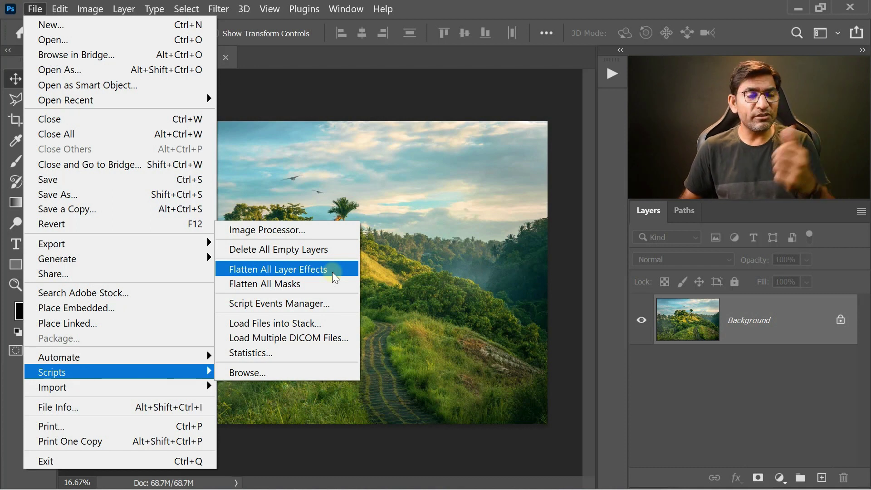
{"action": "left_click", "coordinate": [333, 100]}
Step: Close Green Beauty.jpg without saving the changes and open Hill Side.psd
{"action": "left_click", "coordinate": [226, 57]}
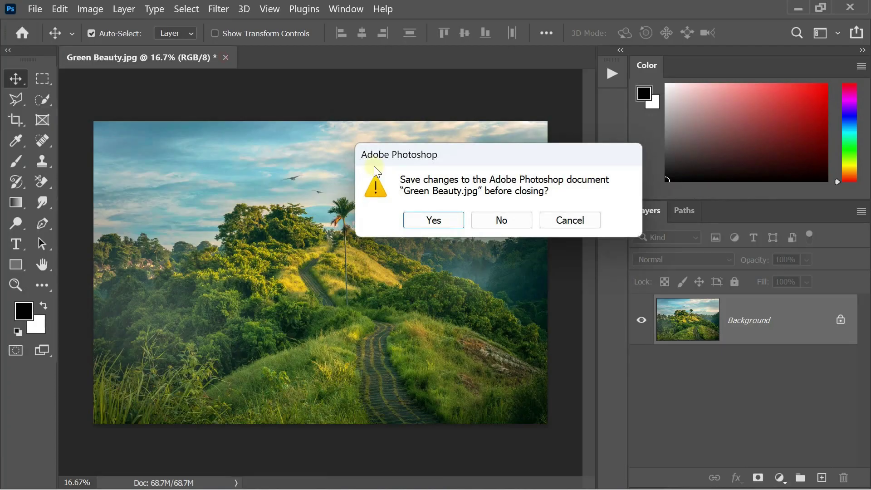
{"action": "left_click", "coordinate": [507, 222]}
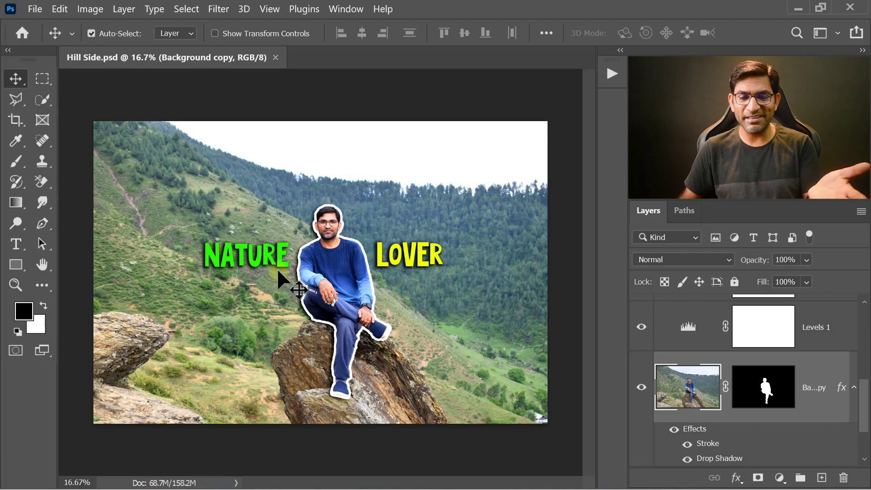
Step: Look over the layer effects in Hill Side.psd and run the Flatten All Layer Effects script on it
{"action": "scroll", "coordinate": [781, 376], "scroll_direction": "up", "scroll_amount": 2}
{"action": "scroll", "coordinate": [782, 375], "scroll_direction": "down", "scroll_amount": 4}
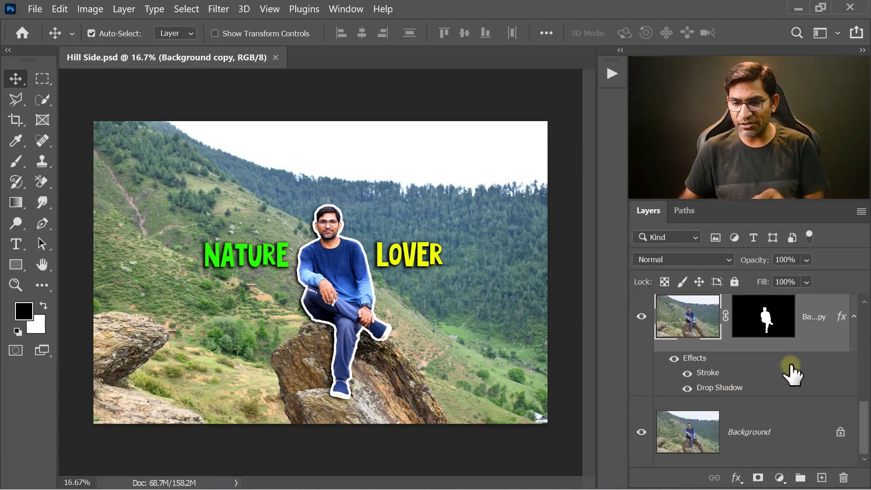
{"action": "scroll", "coordinate": [791, 370], "scroll_direction": "up", "scroll_amount": 3}
{"action": "scroll", "coordinate": [792, 370], "scroll_direction": "up", "scroll_amount": 2}
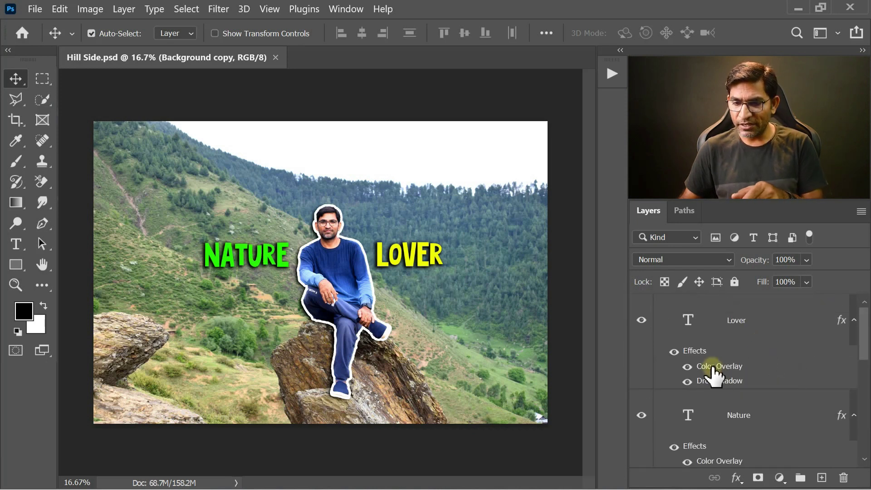
{"action": "scroll", "coordinate": [734, 384], "scroll_direction": "down", "scroll_amount": 2}
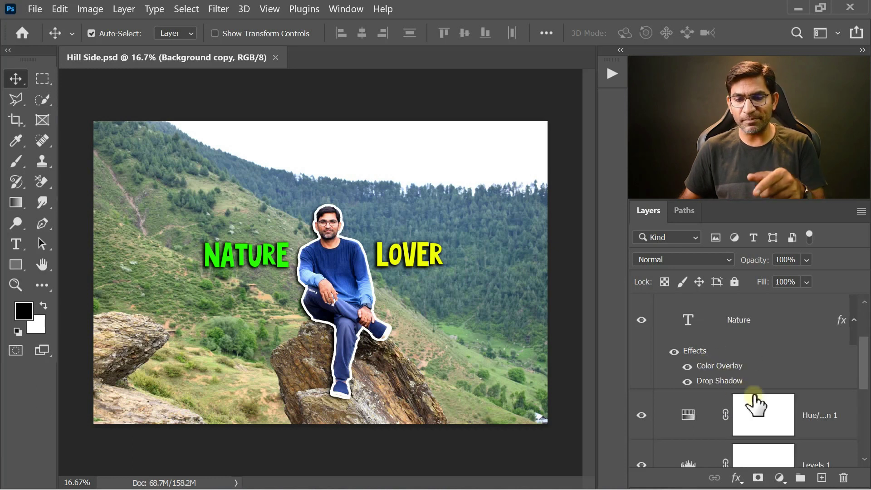
{"action": "scroll", "coordinate": [756, 391], "scroll_direction": "up", "scroll_amount": 2}
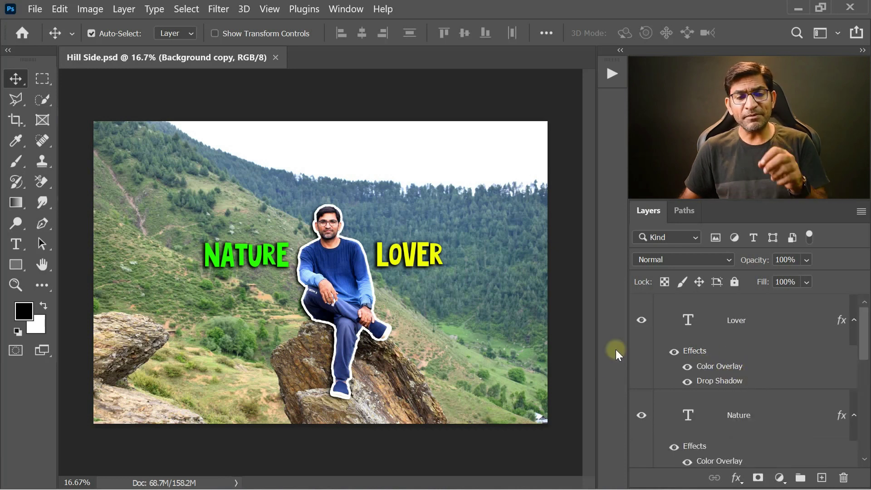
{"action": "left_click", "coordinate": [34, 11]}
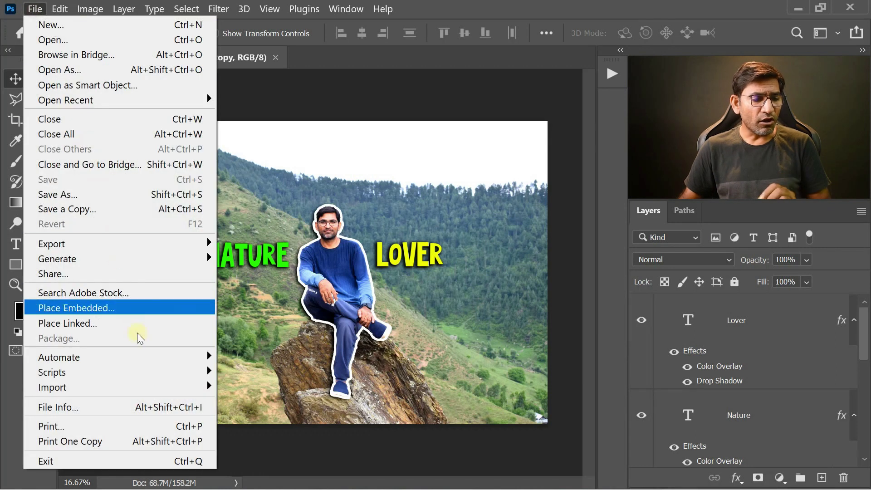
{"action": "left_click", "coordinate": [145, 359]}
{"action": "mouse_move", "coordinate": [140, 371]}
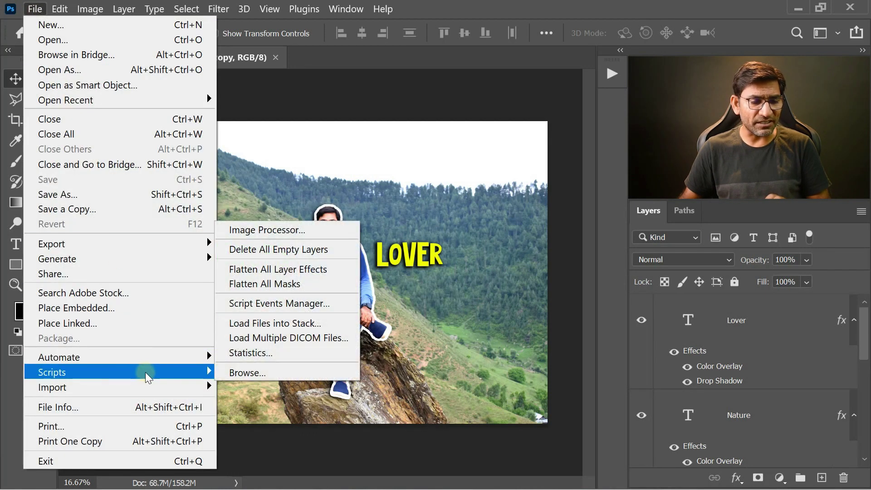
{"action": "left_click", "coordinate": [328, 273]}
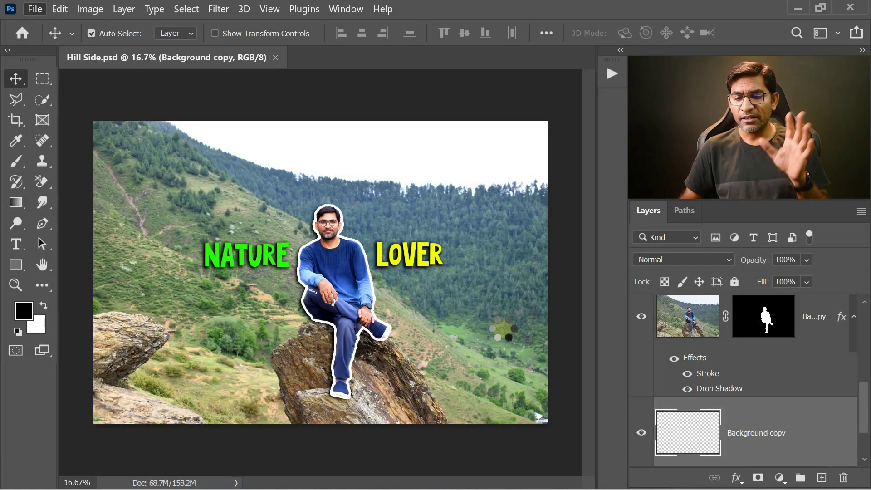
Step: Check the layers of Hill Side.psd and undo the flattening of the layer effects
{"action": "left_click_drag", "start_coordinate": [863, 413], "coordinate": [864, 435]}
{"action": "left_click", "coordinate": [824, 334]}
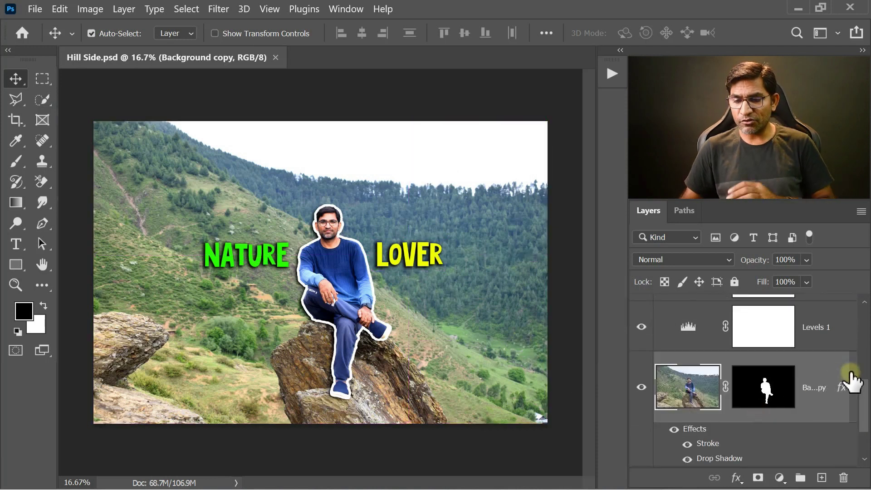
{"action": "scroll", "coordinate": [867, 405], "scroll_direction": "up", "scroll_amount": 1}
{"action": "left_click_drag", "start_coordinate": [867, 405], "coordinate": [865, 283]}
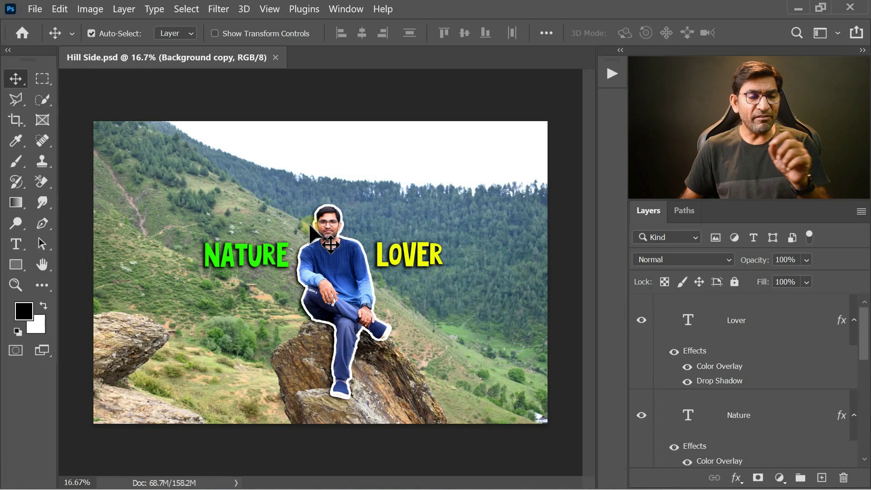
{"action": "left_click", "coordinate": [32, 8]}
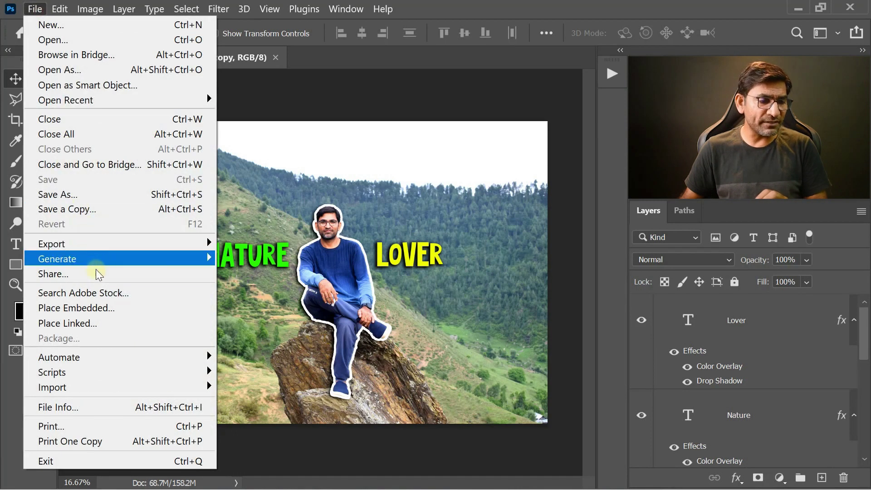
{"action": "mouse_move", "coordinate": [214, 375]}
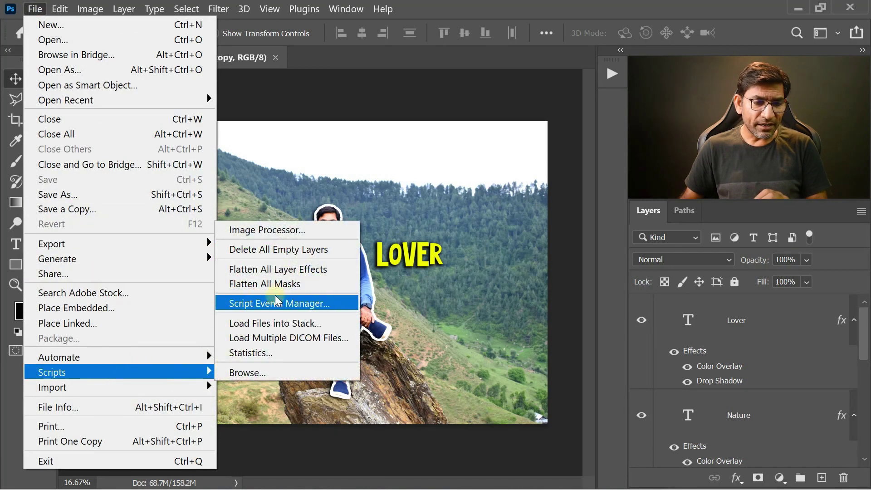
{"action": "key", "text": "Escape"}
{"action": "key", "text": "Escape"}
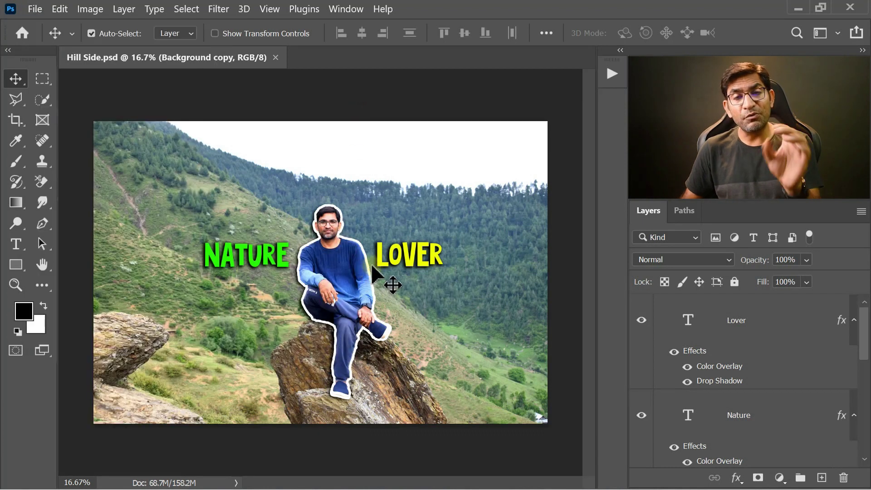
Step: Move the masked Background copy layer of the man toward the right side of the picture and undo the move
{"action": "left_click_drag", "start_coordinate": [863, 324], "coordinate": [864, 399]}
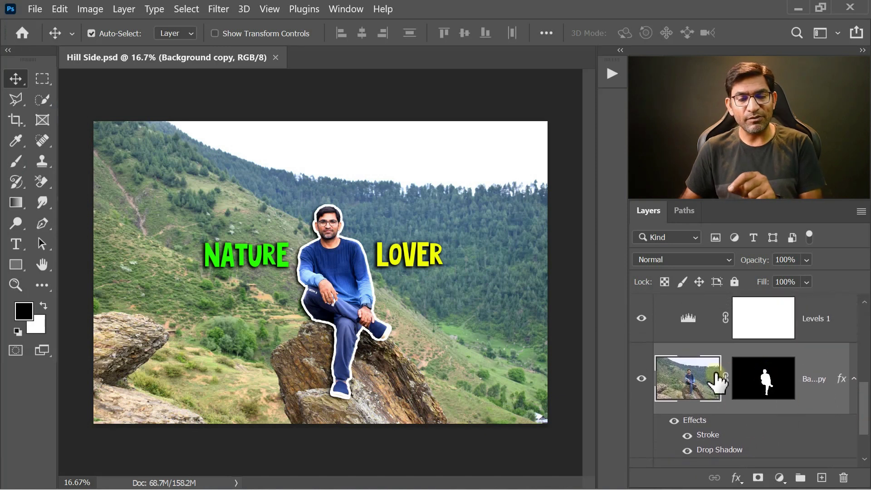
{"action": "left_click_drag", "start_coordinate": [335, 268], "coordinate": [478, 301]}
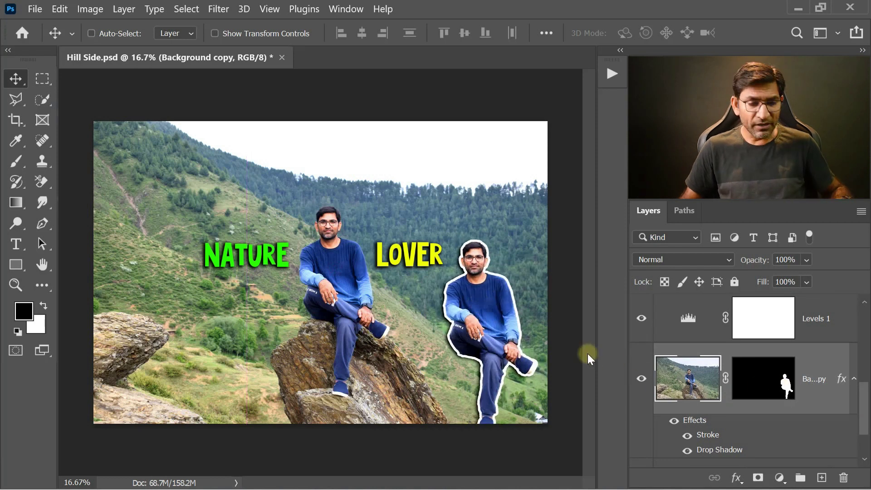
{"action": "key", "text": "ctrl+z"}
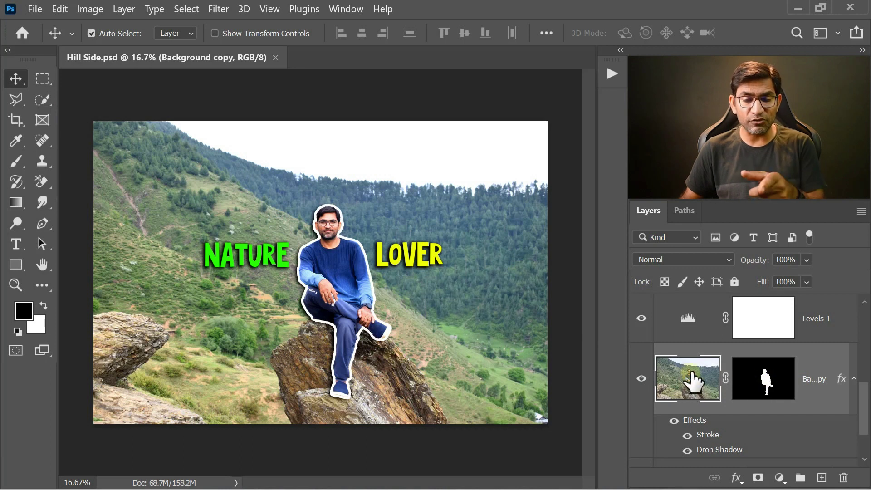
Step: Run the Flatten All Masks script on Hill Side.psd
{"action": "left_click", "coordinate": [35, 10]}
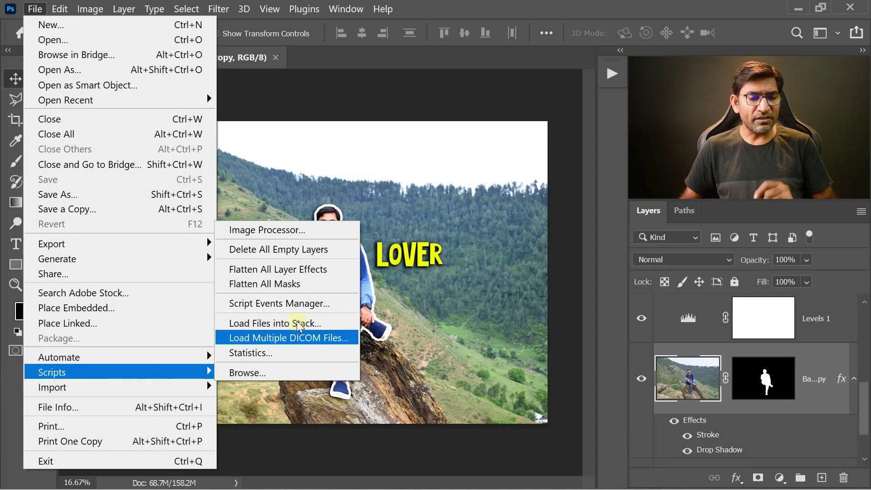
{"action": "left_click", "coordinate": [325, 284]}
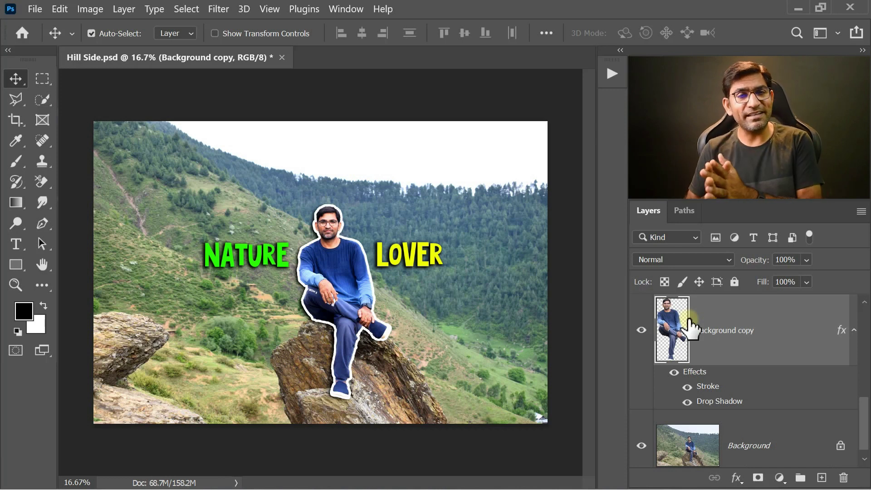
{"action": "left_click", "coordinate": [35, 9]}
{"action": "mouse_move", "coordinate": [206, 373]}
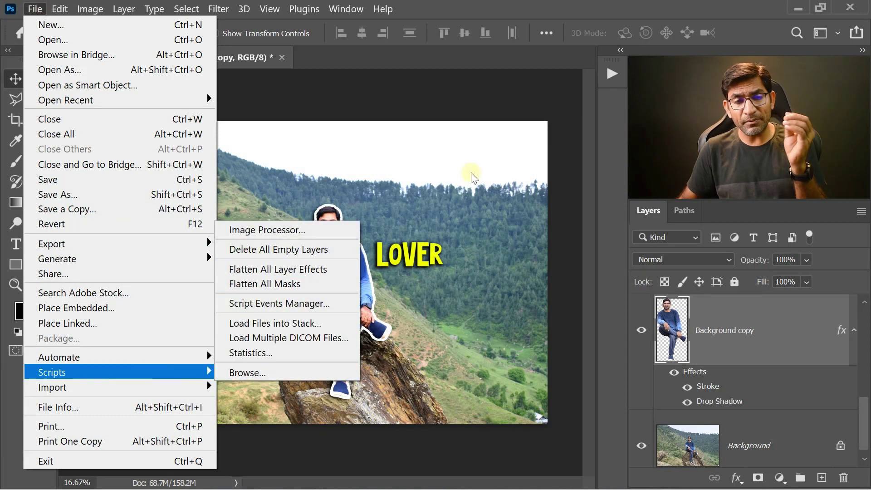
{"action": "left_click", "coordinate": [478, 215]}
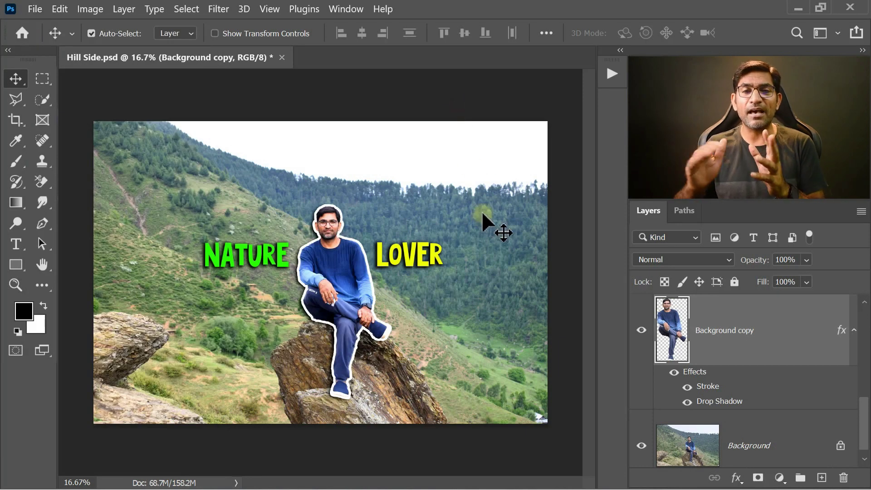